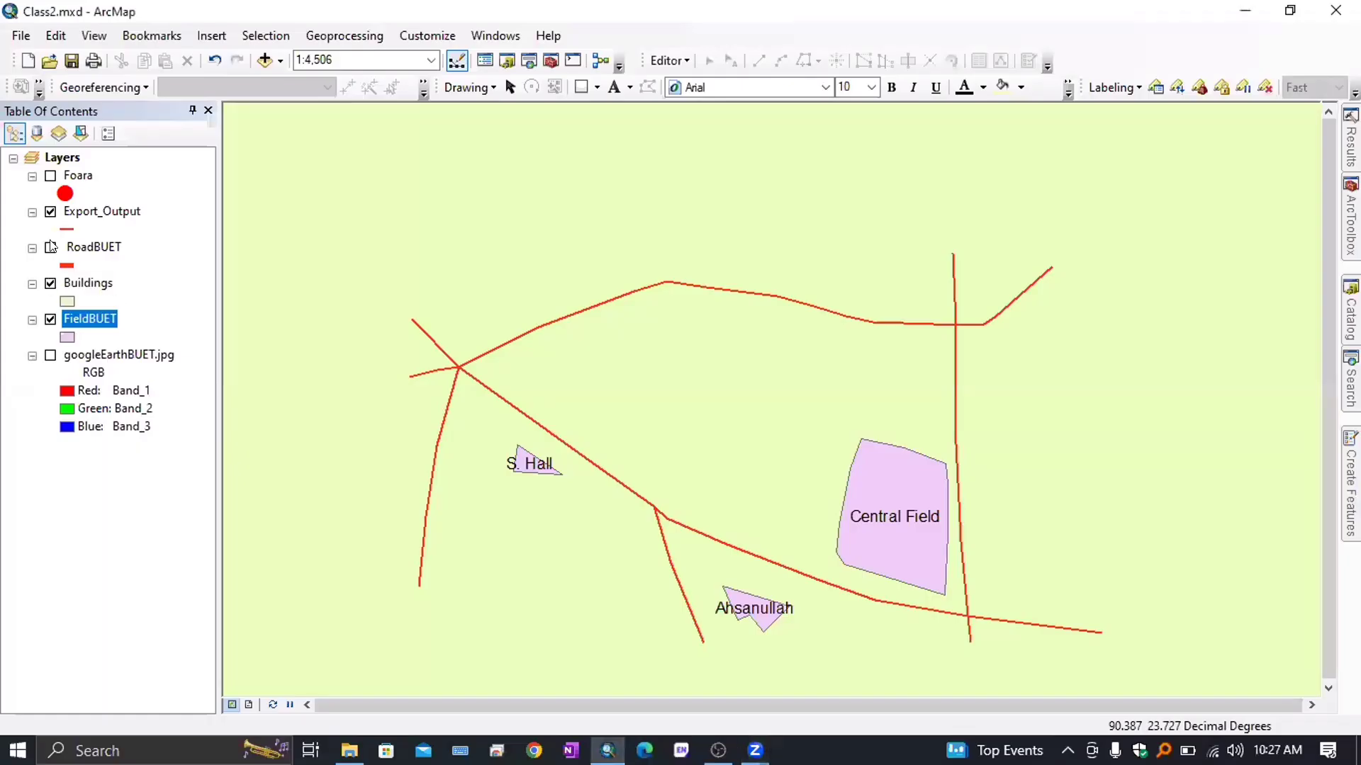
Turn on the RoadBUET and Foara layers so both display on the map
left_click(51, 247)
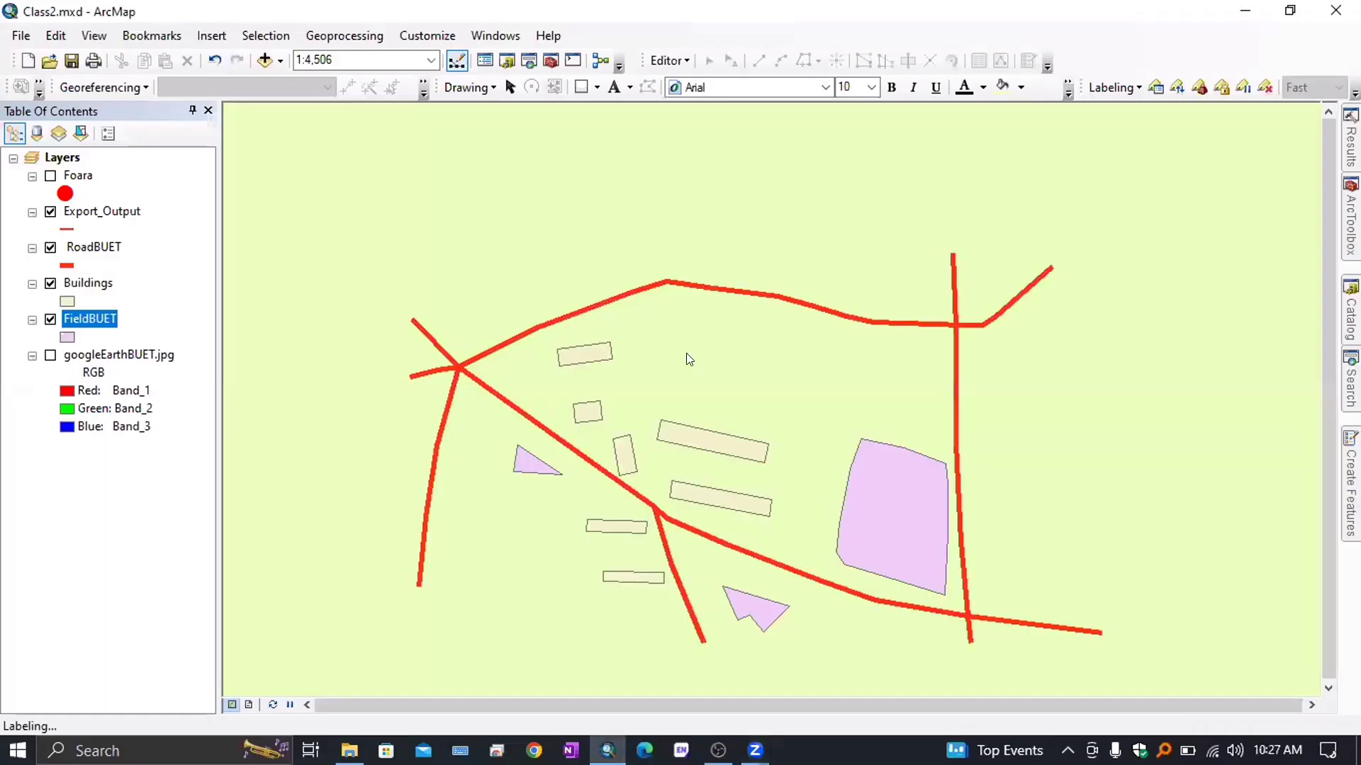
left_click(50, 176)
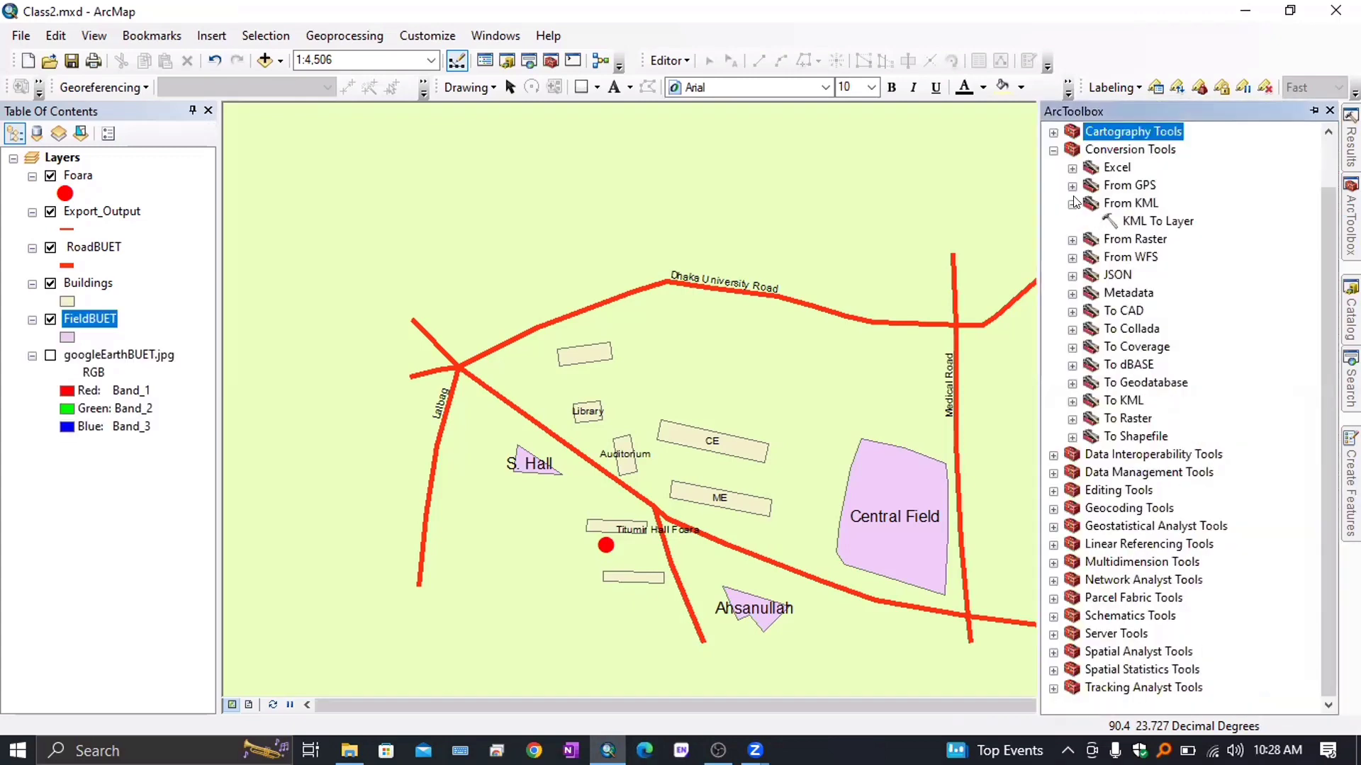
Open the Layer To KML tool from the To KML toolset of the Conversion Tools
left_click(1053, 150)
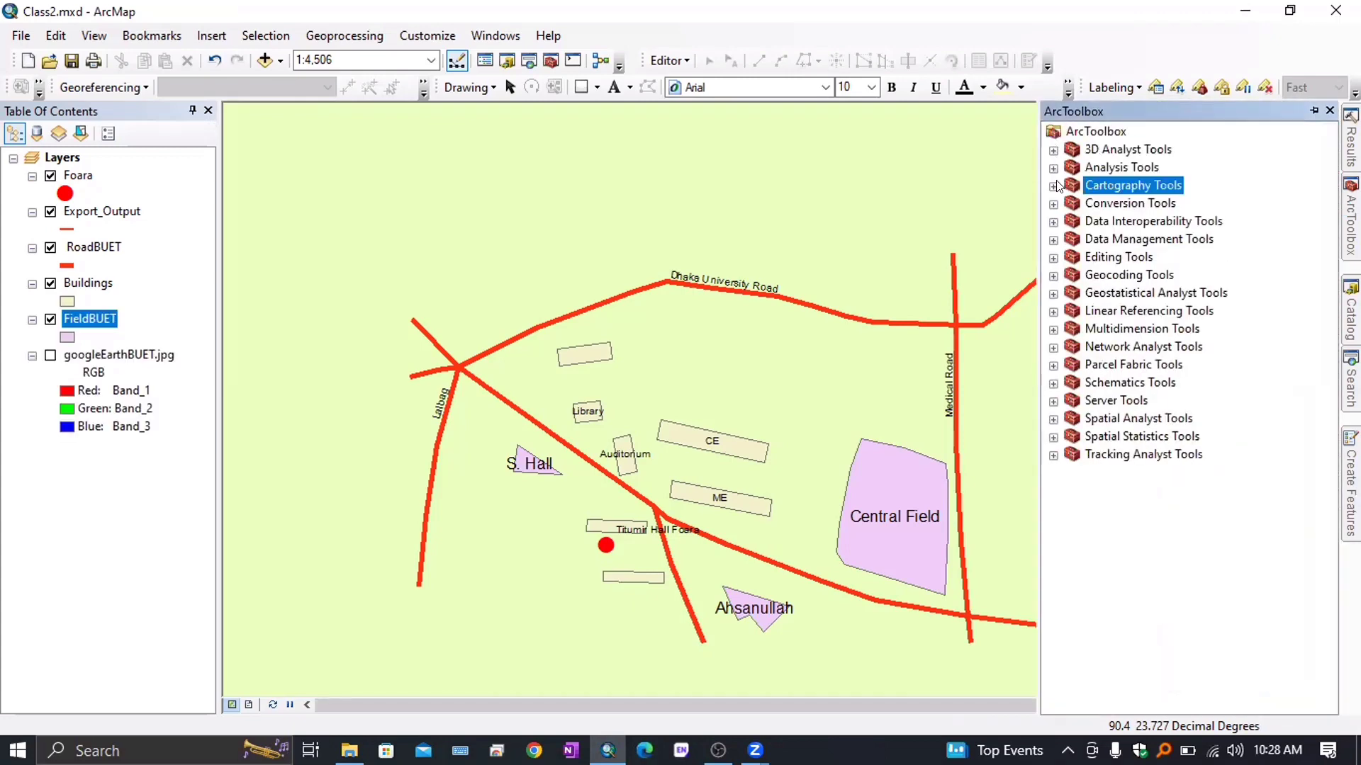
left_click(1053, 204)
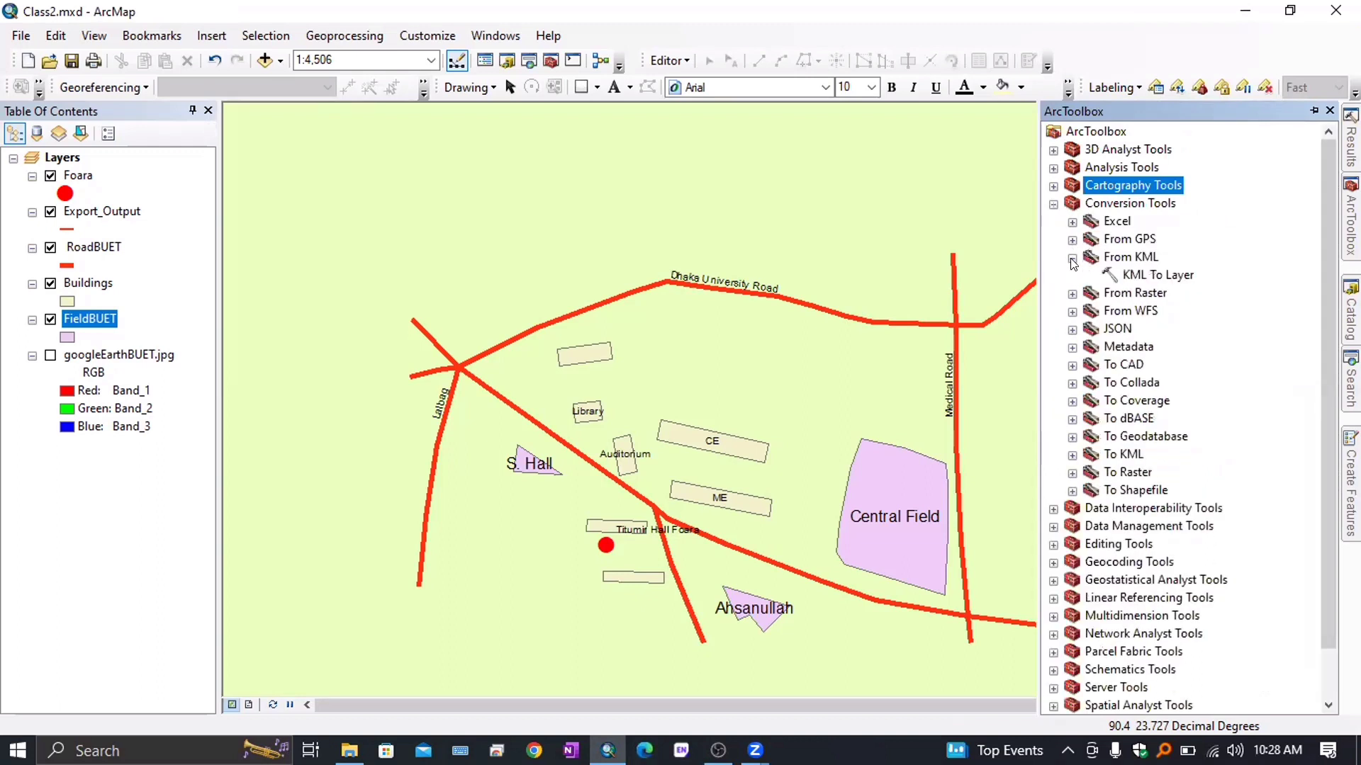
left_click(1141, 277)
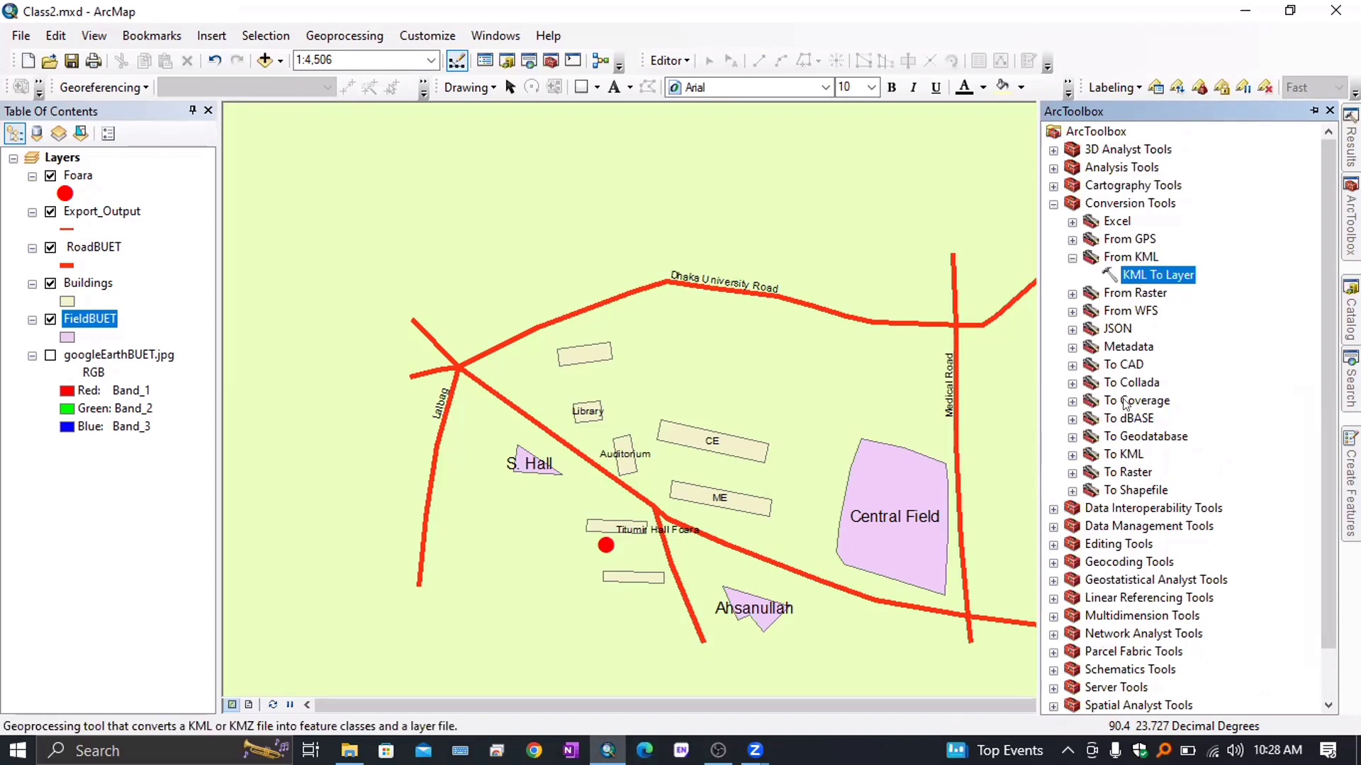
left_click(1073, 455)
left_click(1149, 474)
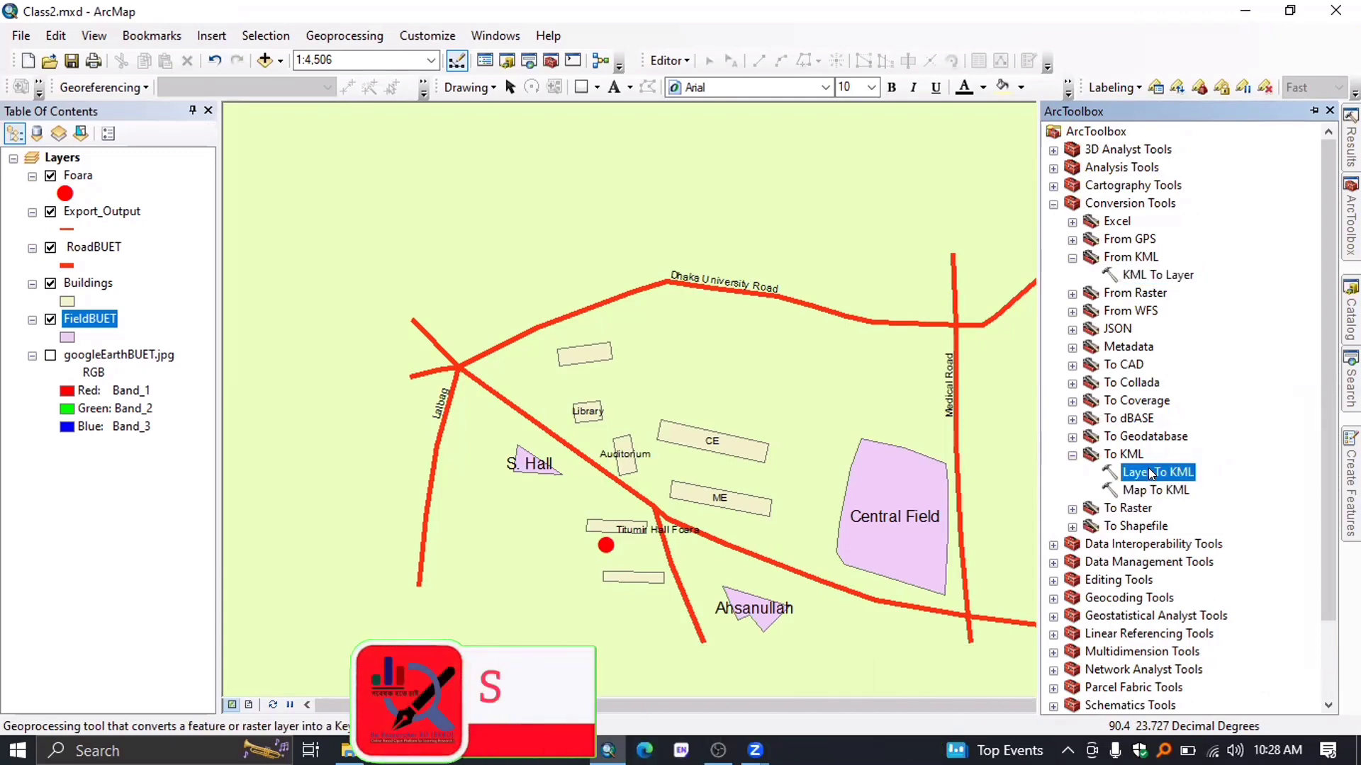
double_click(1149, 469)
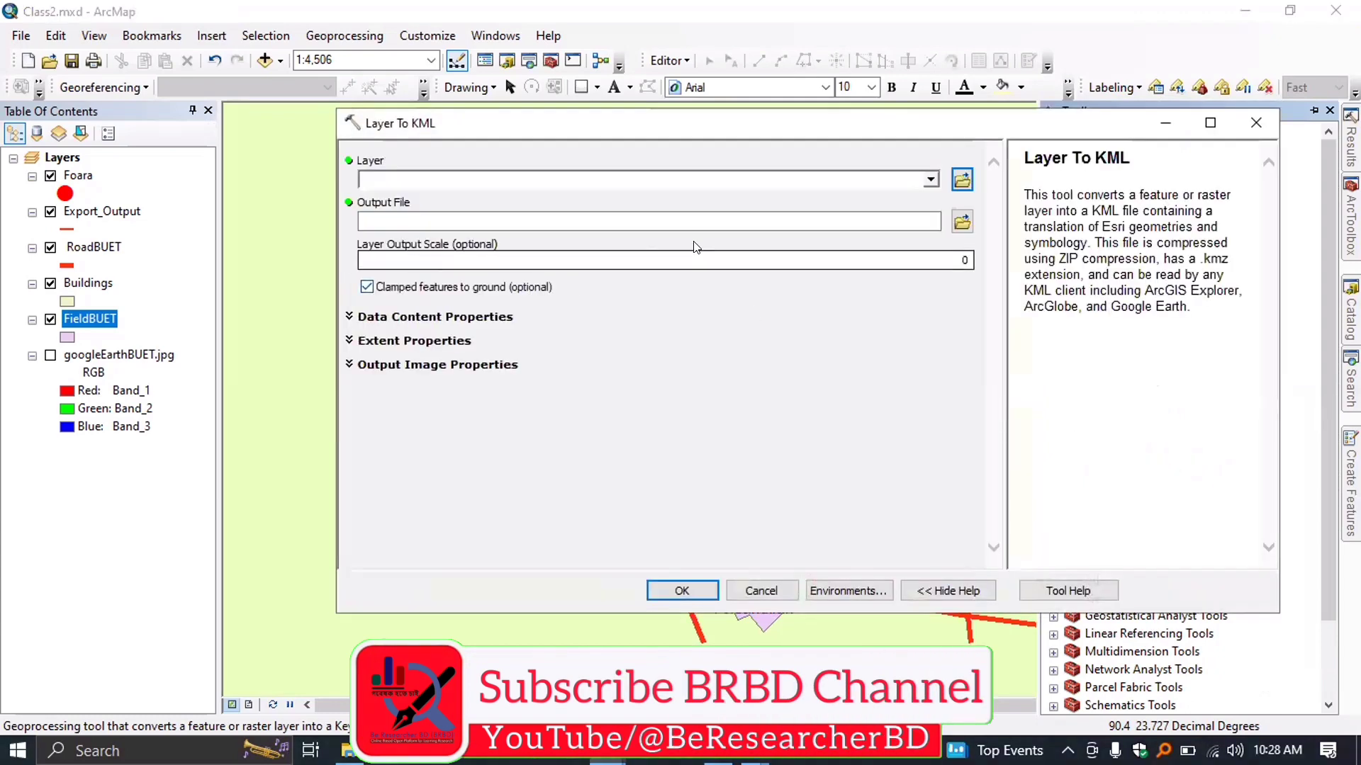
Convert the Export_Output layer to KML, saving the output as Road.kmz on the Desktop
left_click(931, 179)
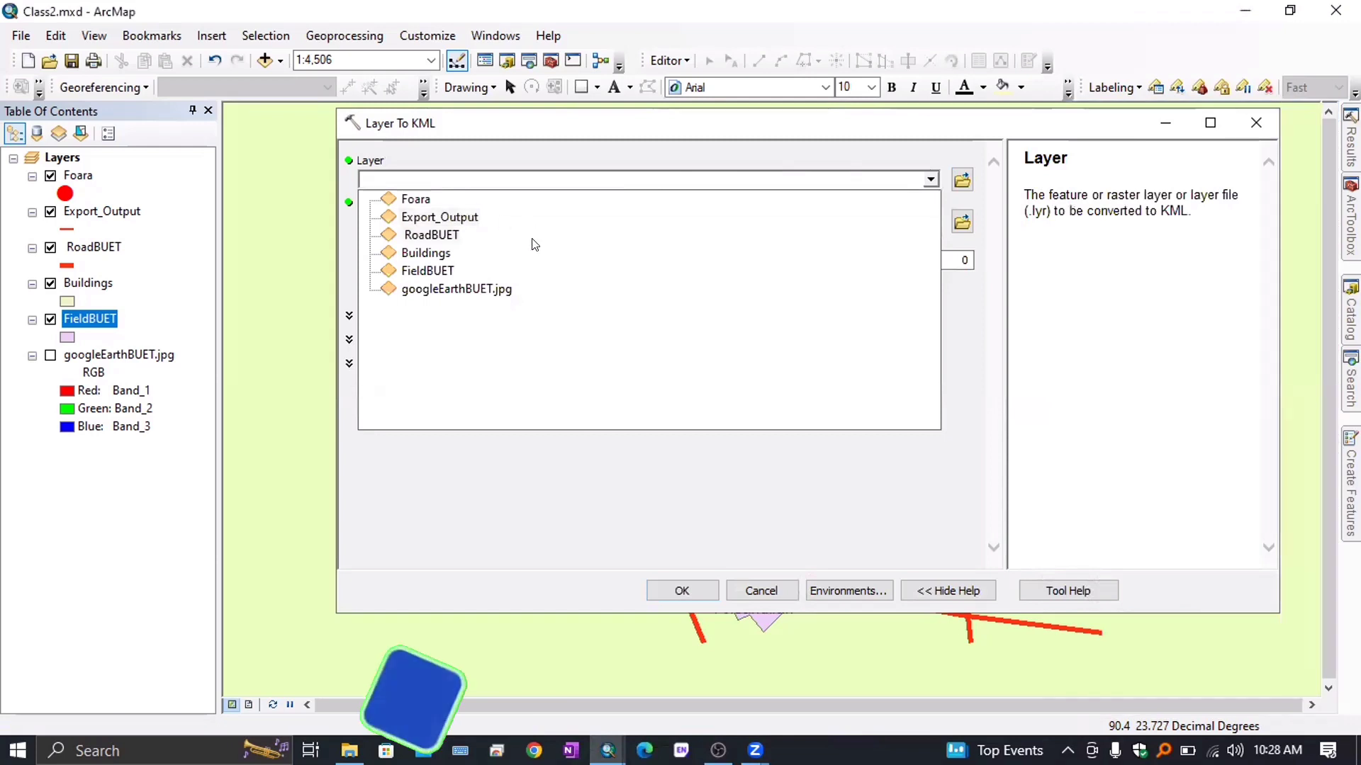
left_click(432, 234)
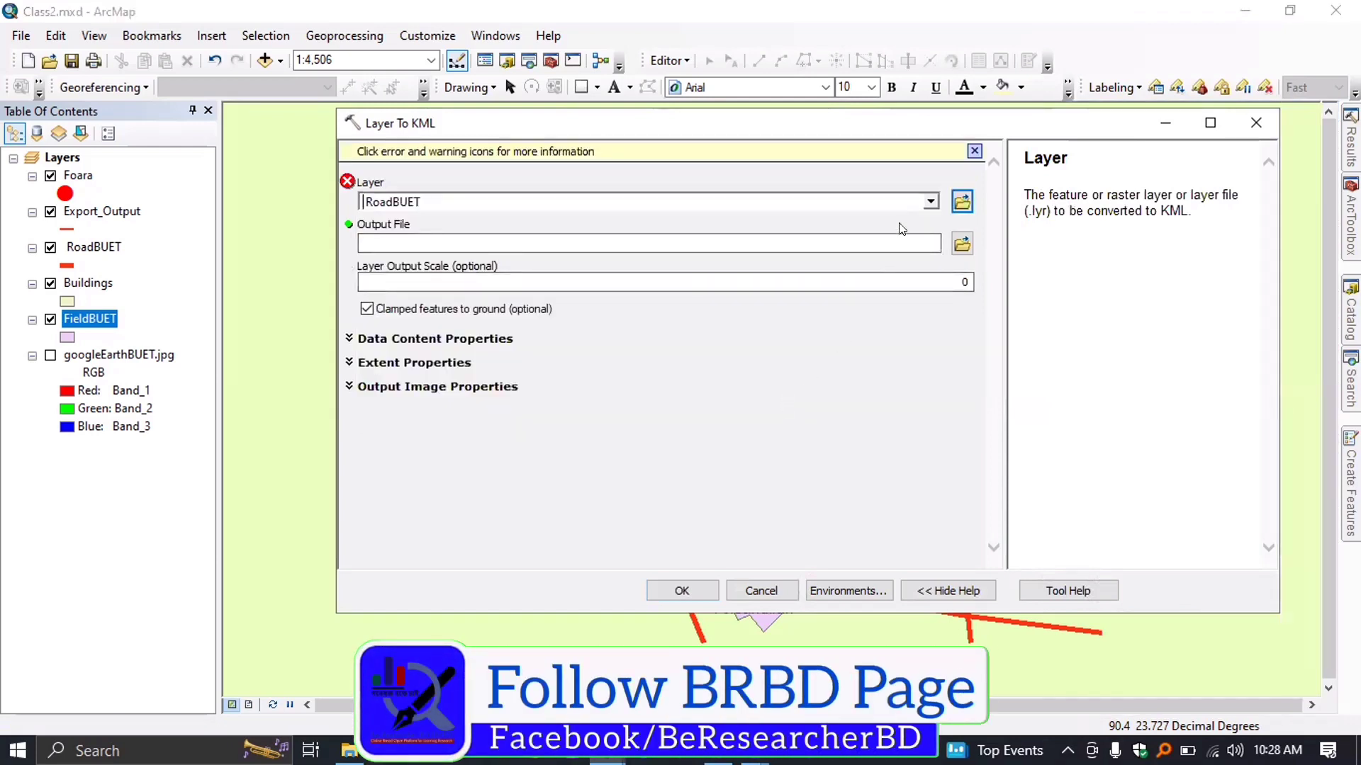
left_click(930, 202)
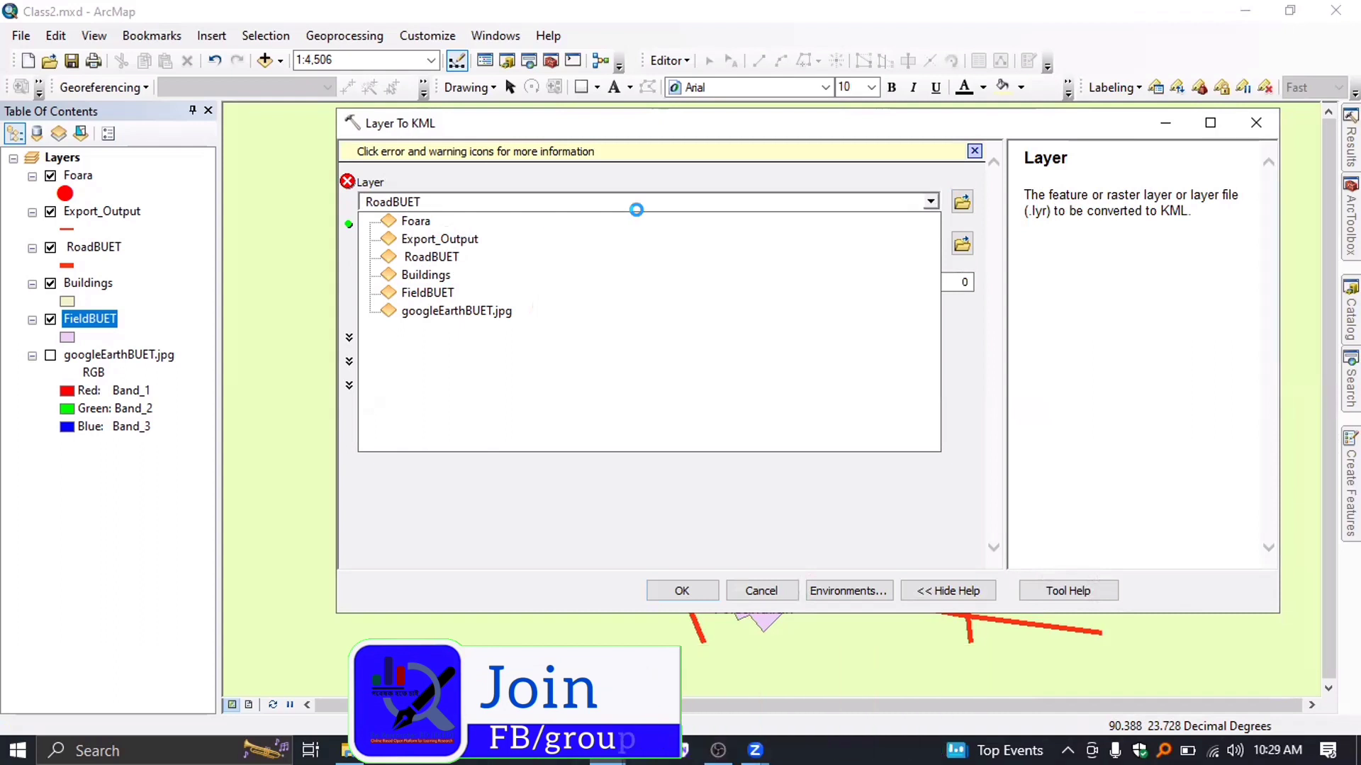
left_click(752, 126)
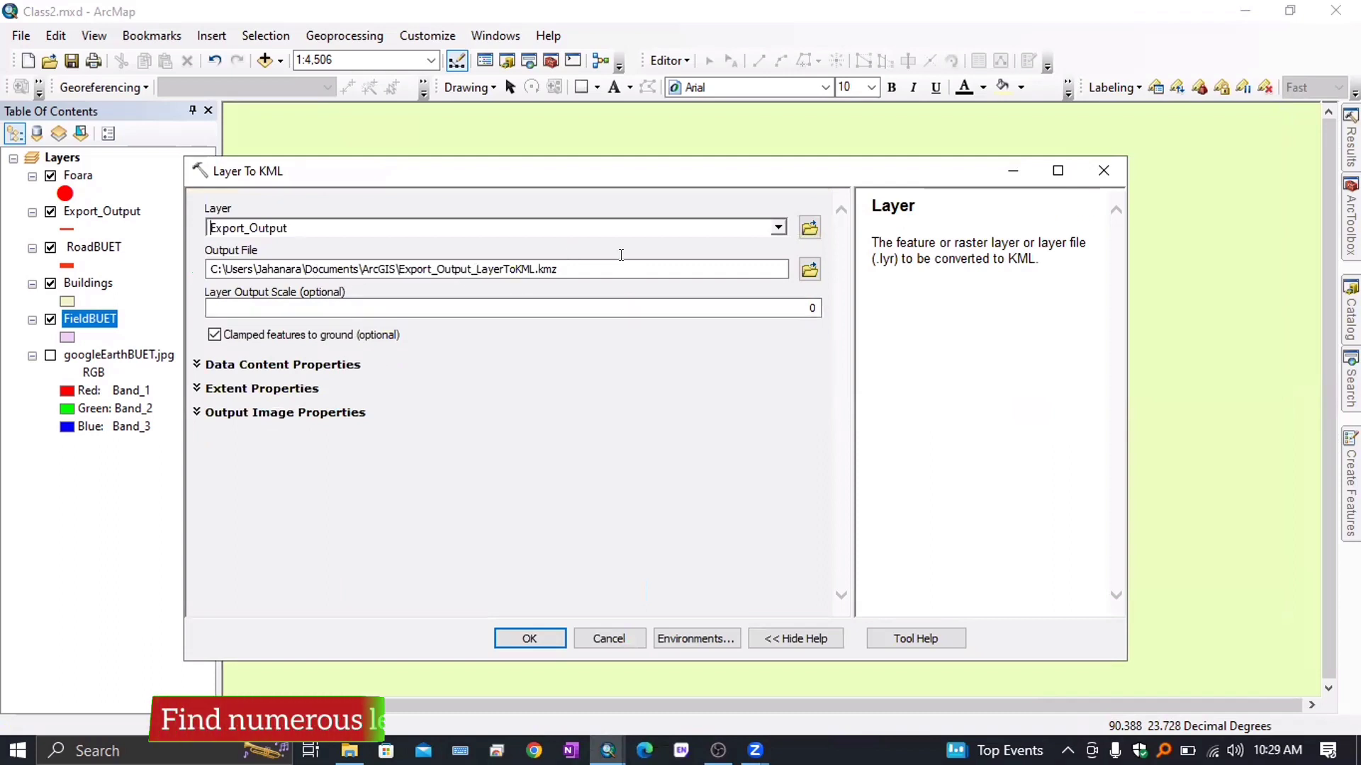
left_click(813, 270)
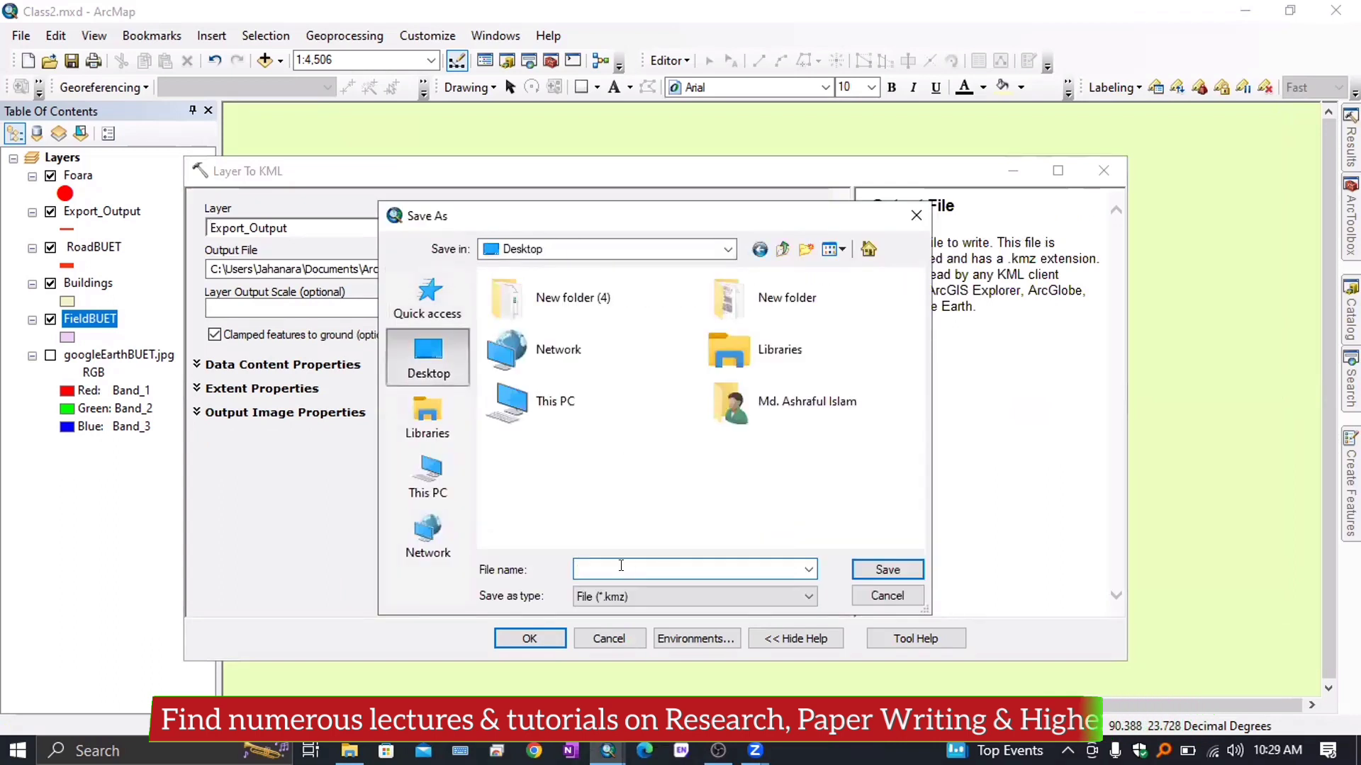
type("Road")
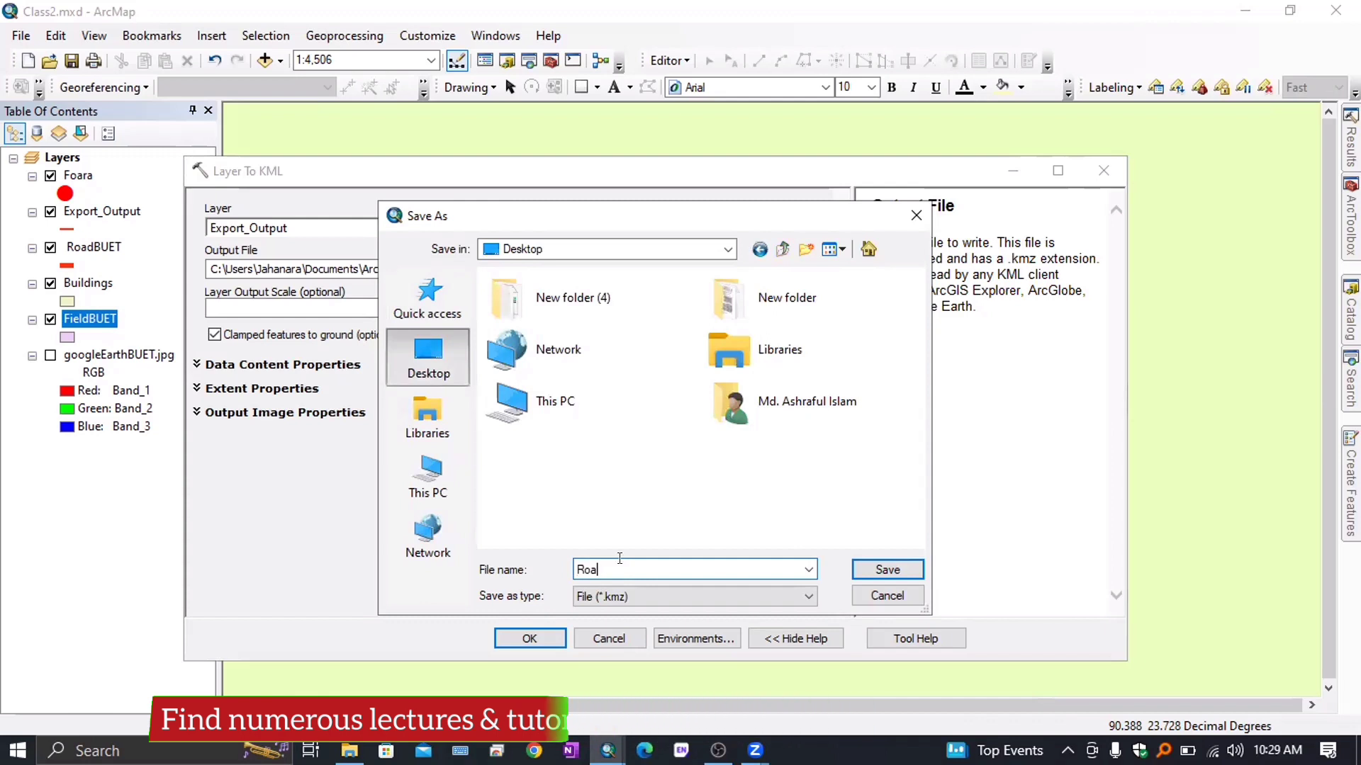
key("Return")
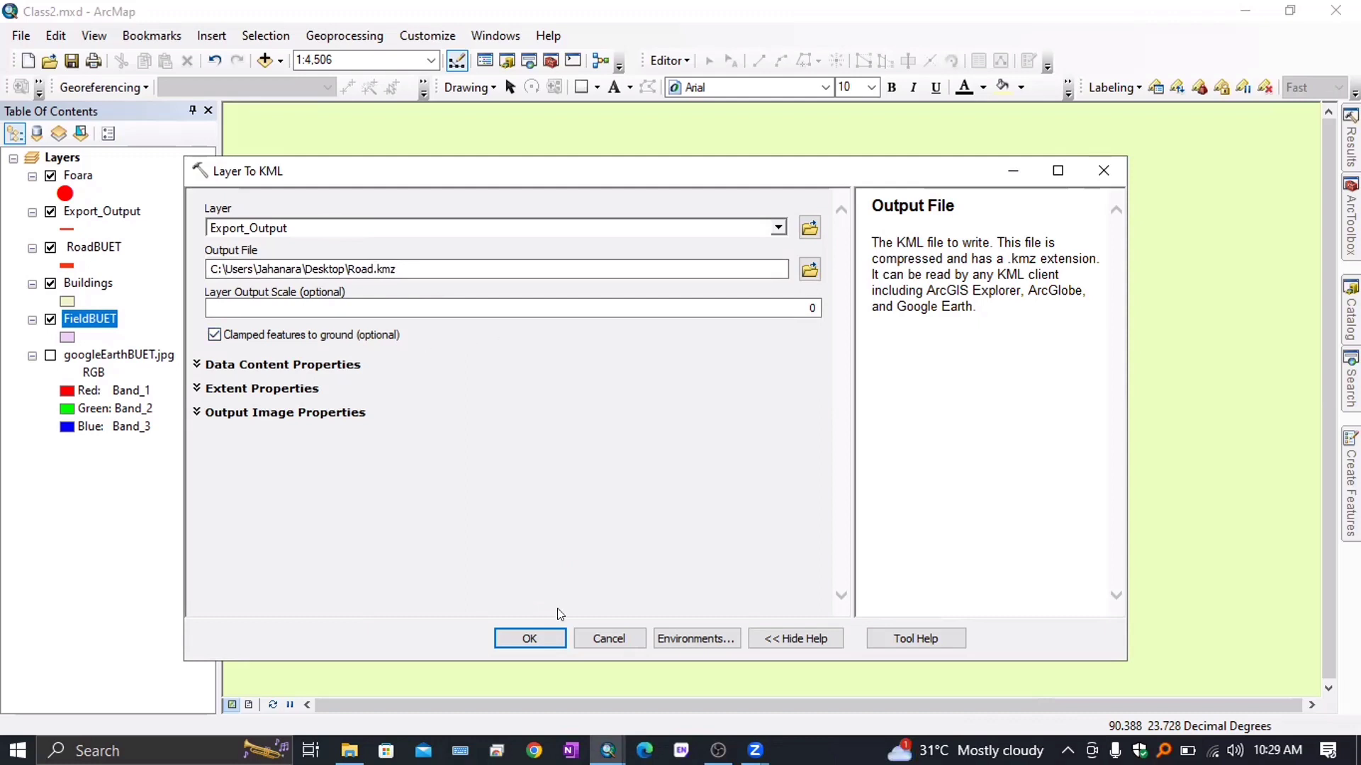
left_click(528, 634)
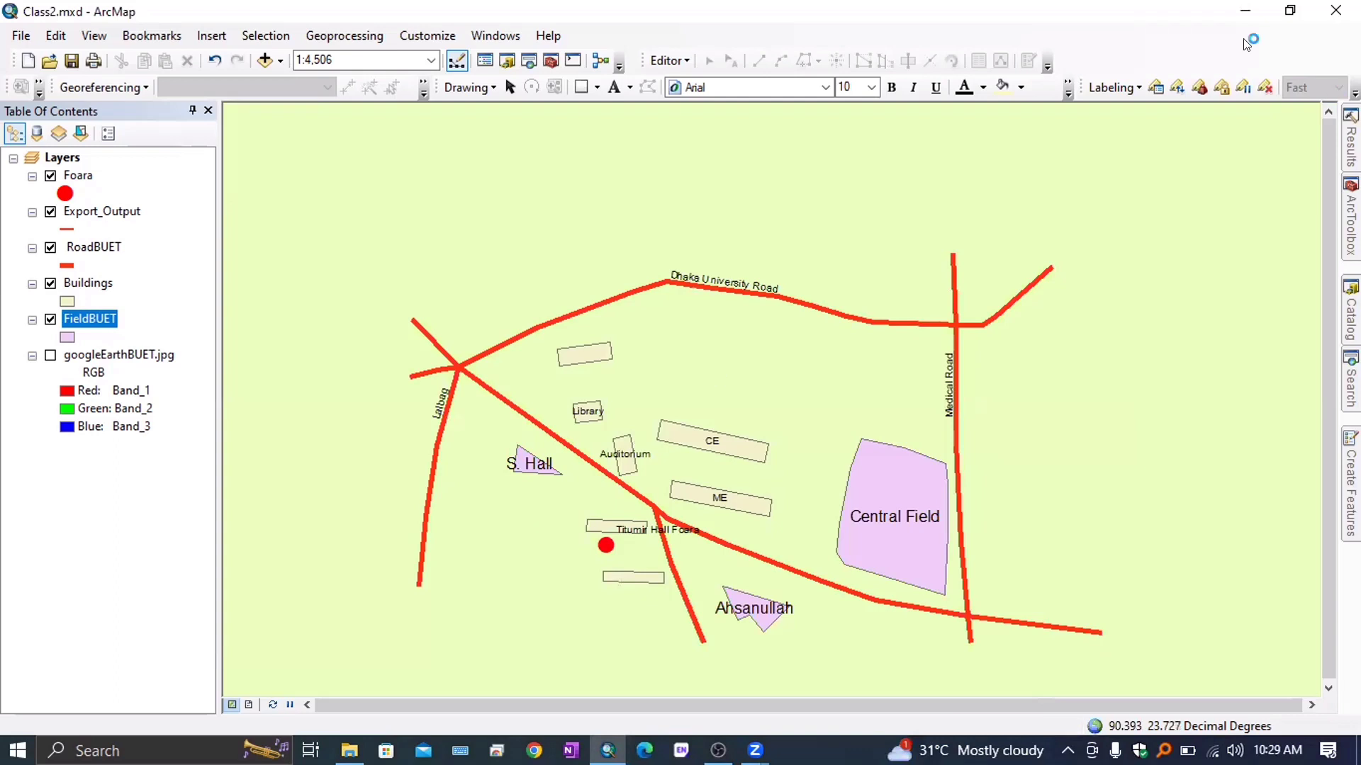
Check the Windows desktop for the exported Road.kmz file and return to ArcMap
left_click(1246, 14)
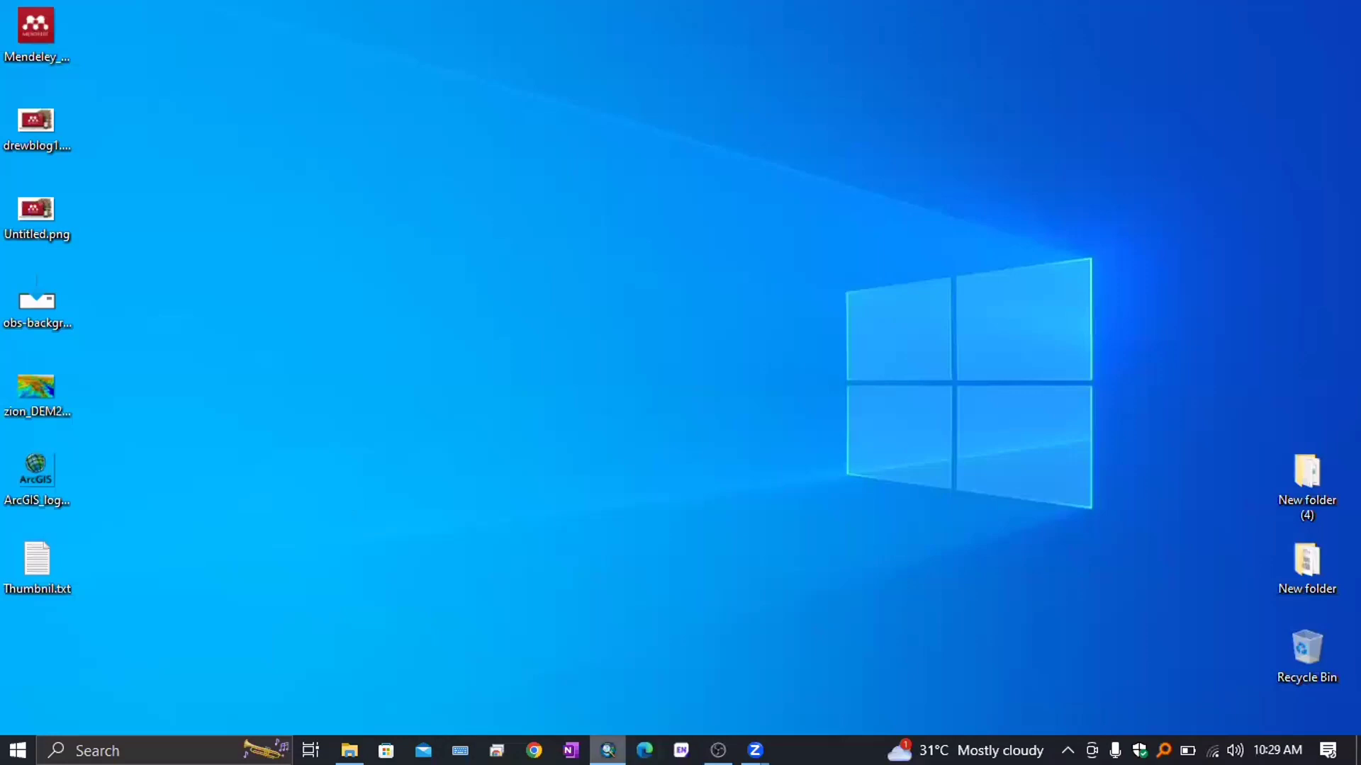
mouse_move(607, 750)
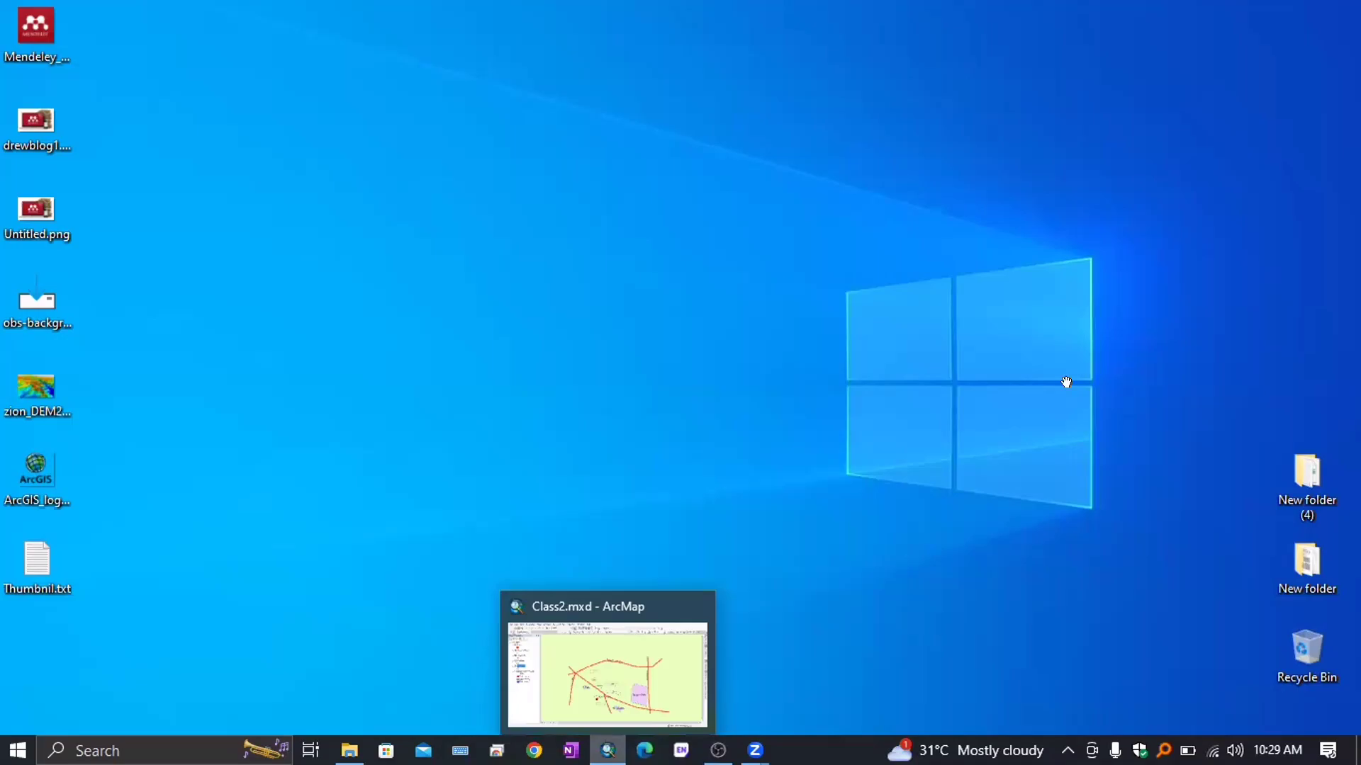
left_click(608, 750)
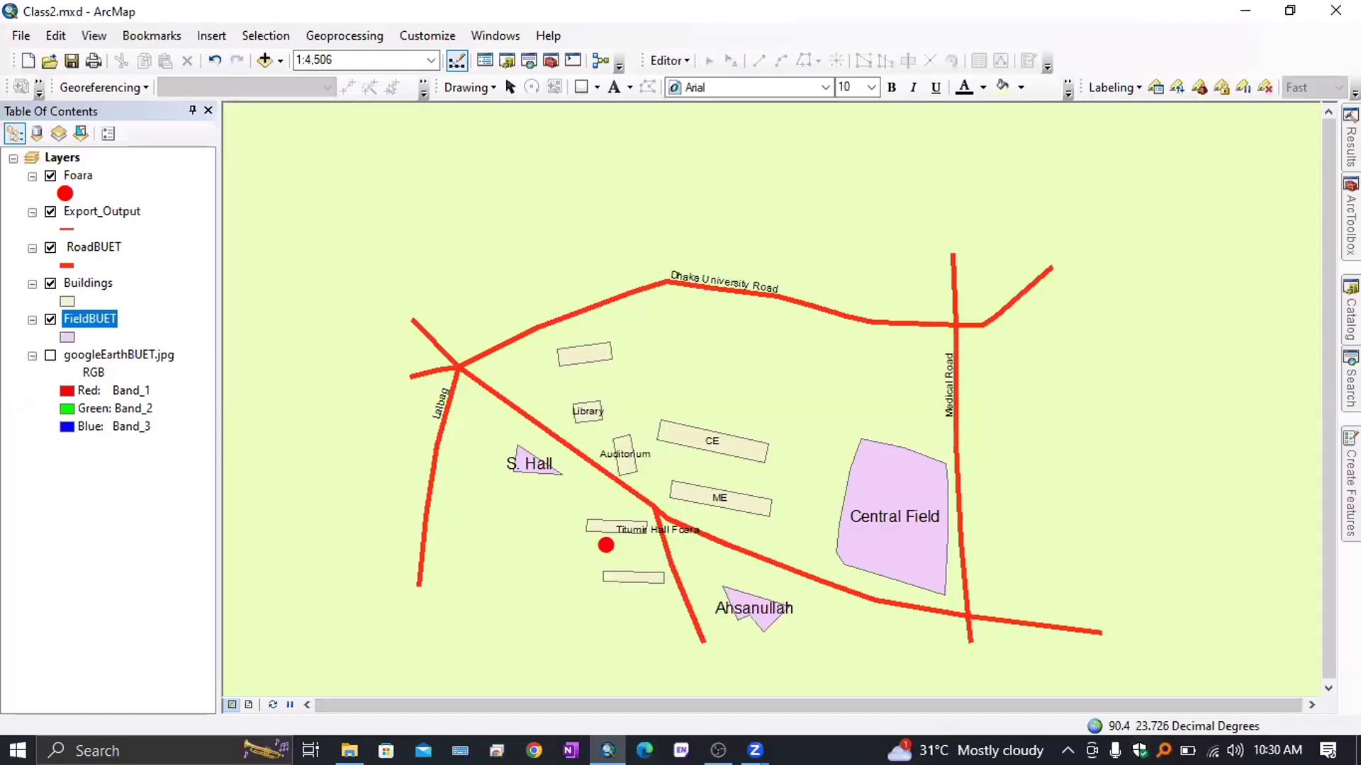
Convert the FieldBUET layer with Layer To KML, keeping the default output file FieldBUET_LayerToKML.kmz
mouse_move(1350, 219)
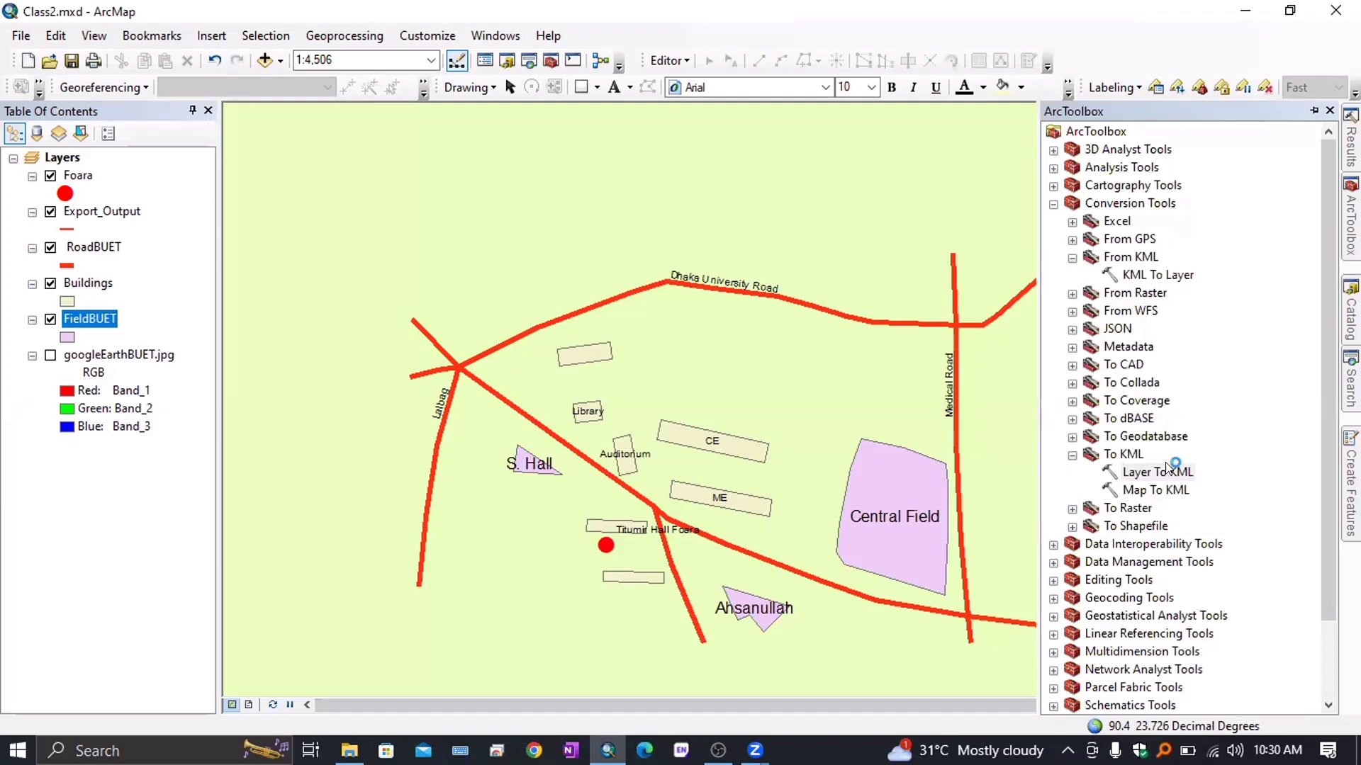
double_click(1158, 475)
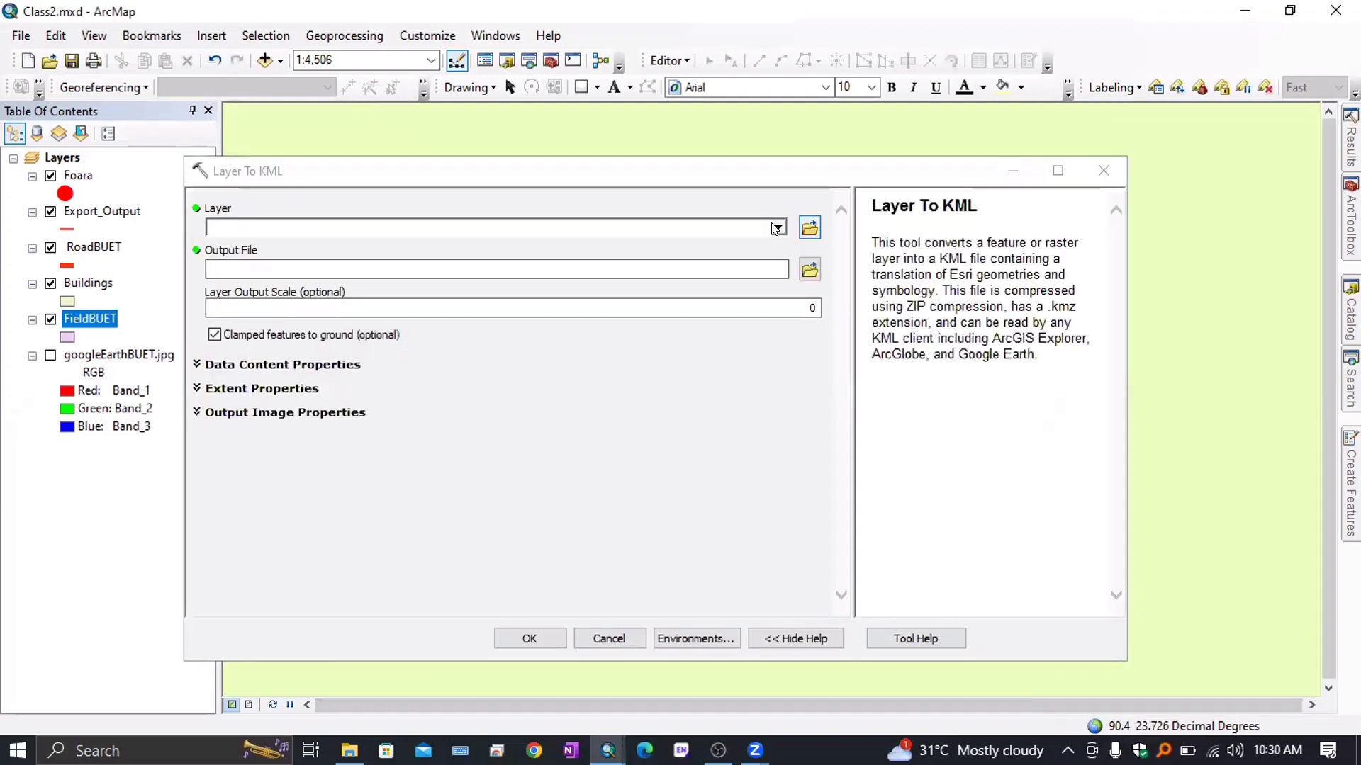
left_click(778, 227)
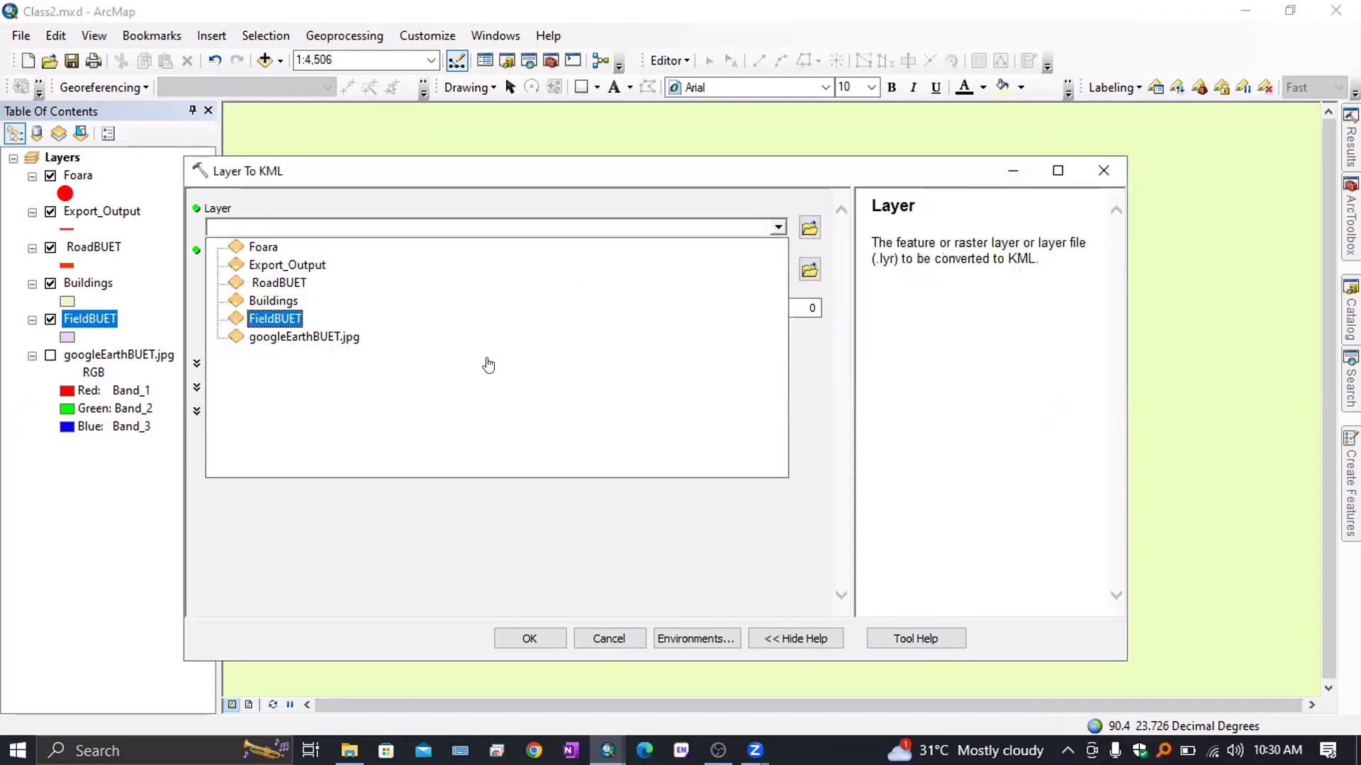
left_click(614, 318)
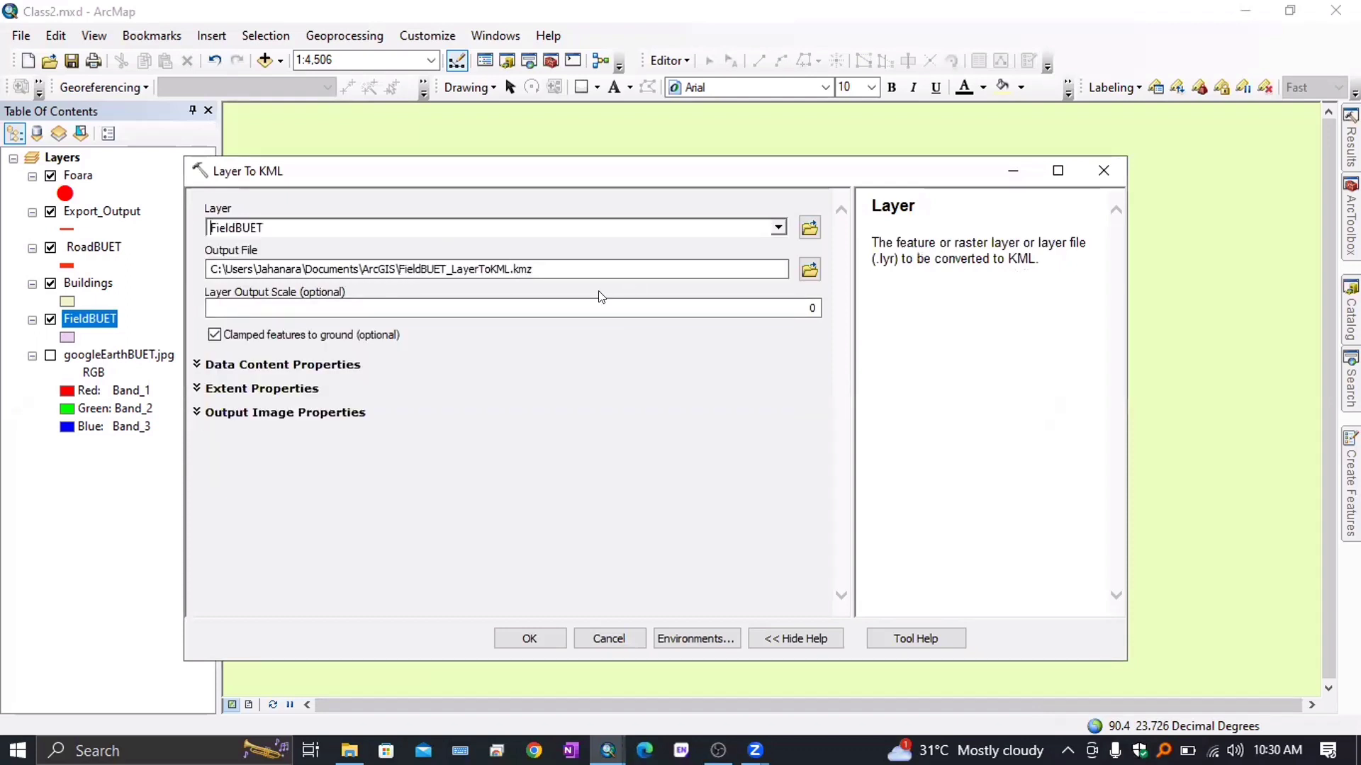
left_click(533, 637)
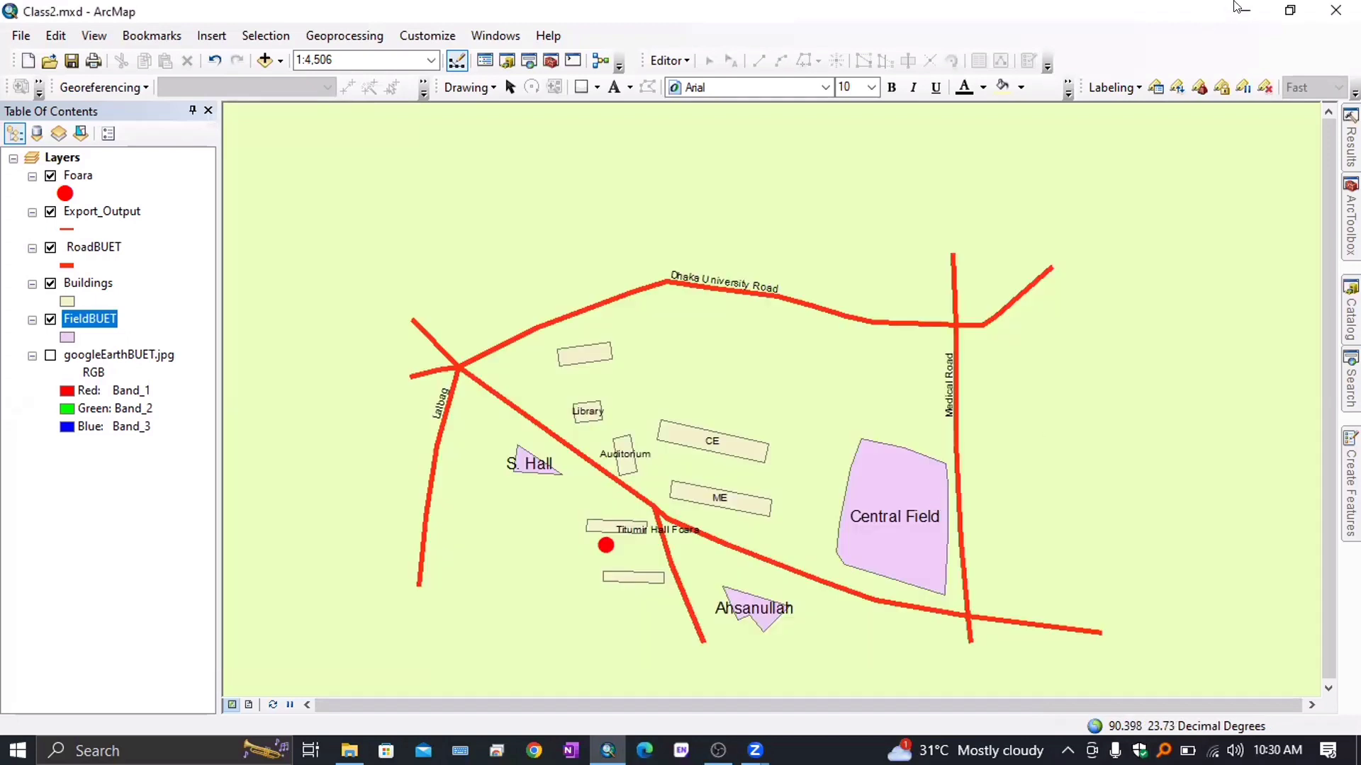
Switch to File Explorer and locate the exported FieldBUET_LayerToKML.kmz in the ArcGIS folder under Documents
left_click(1359, 758)
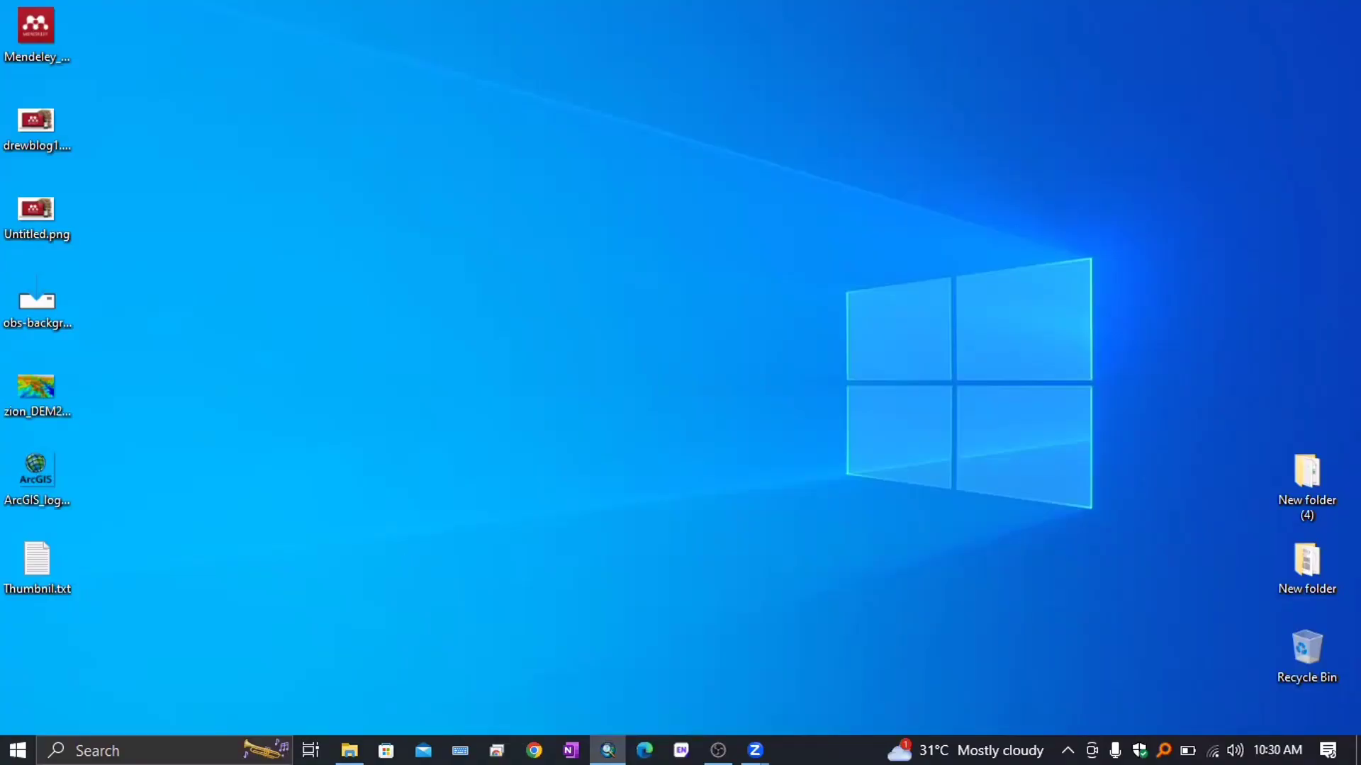
left_click(349, 750)
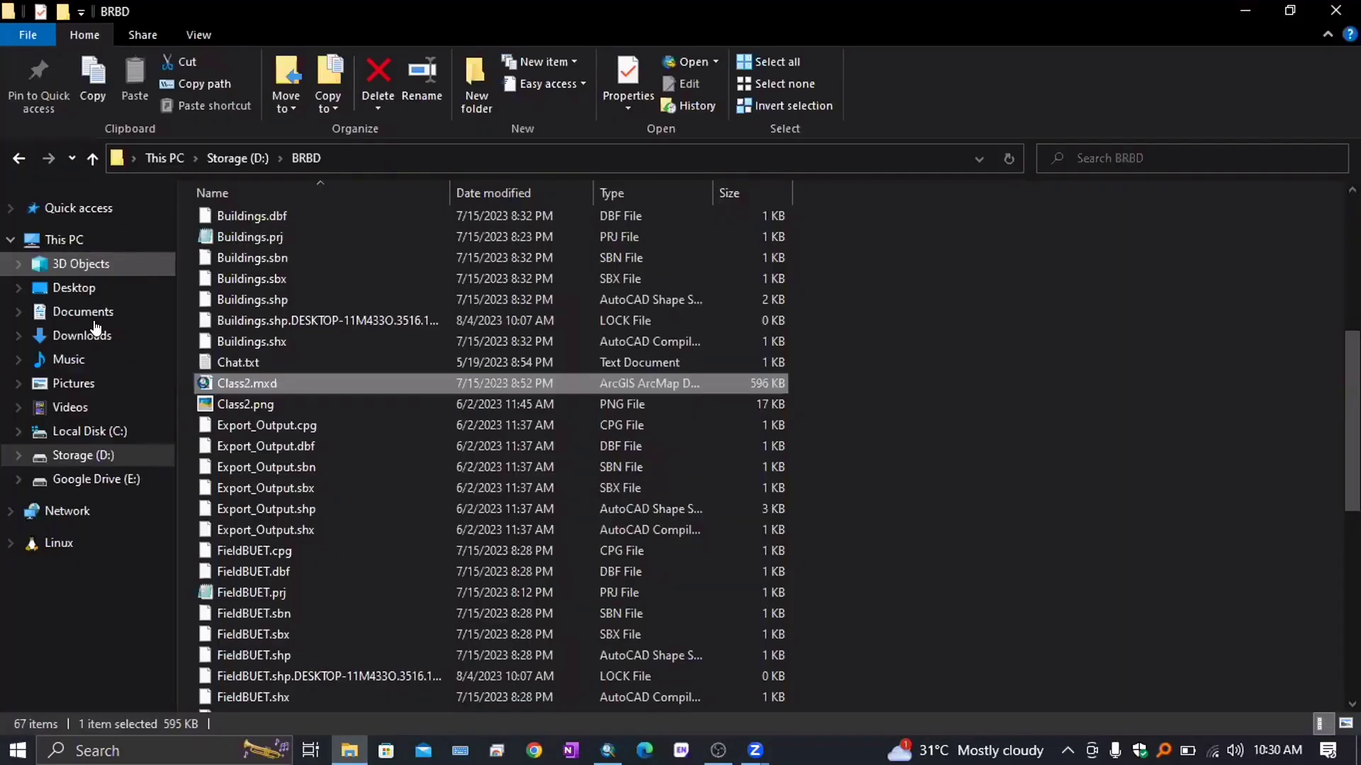
left_click(113, 306)
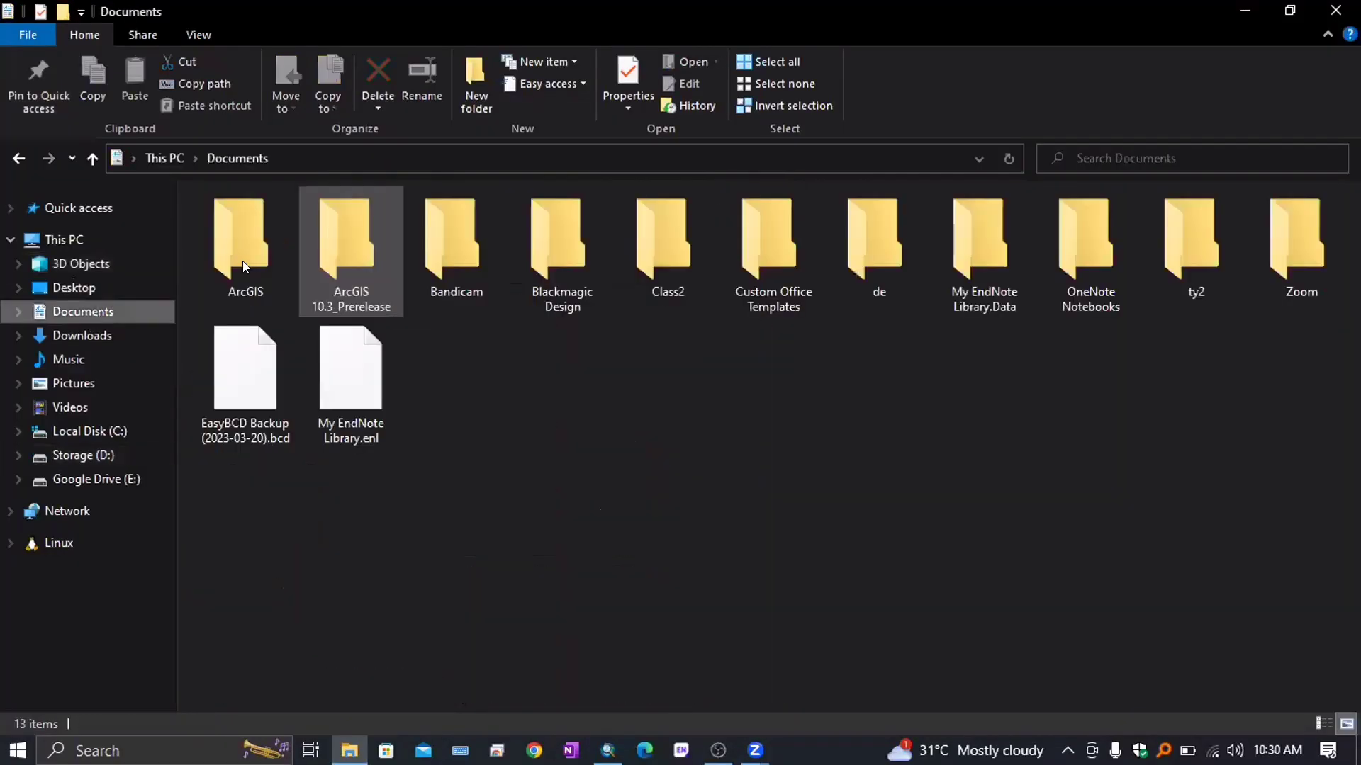
double_click(231, 245)
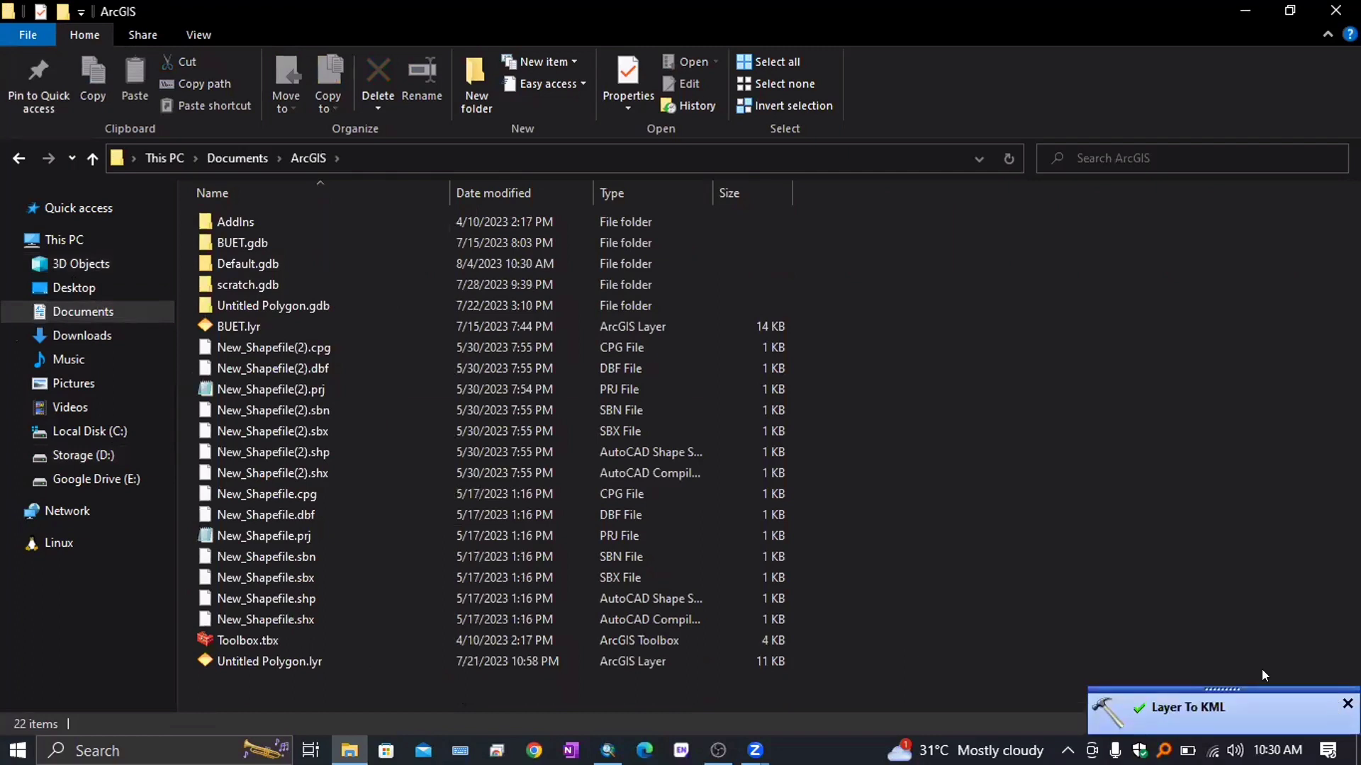
left_click(1232, 9)
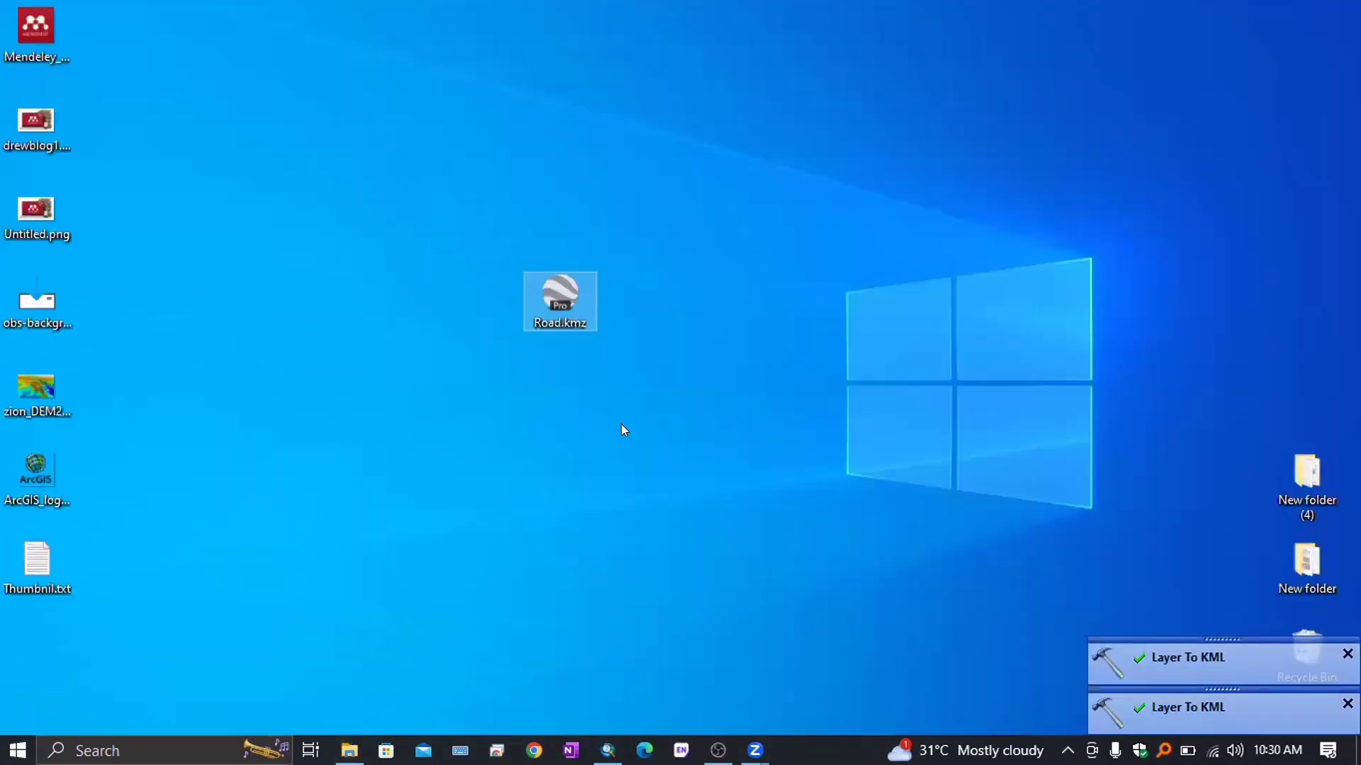
left_click(350, 750)
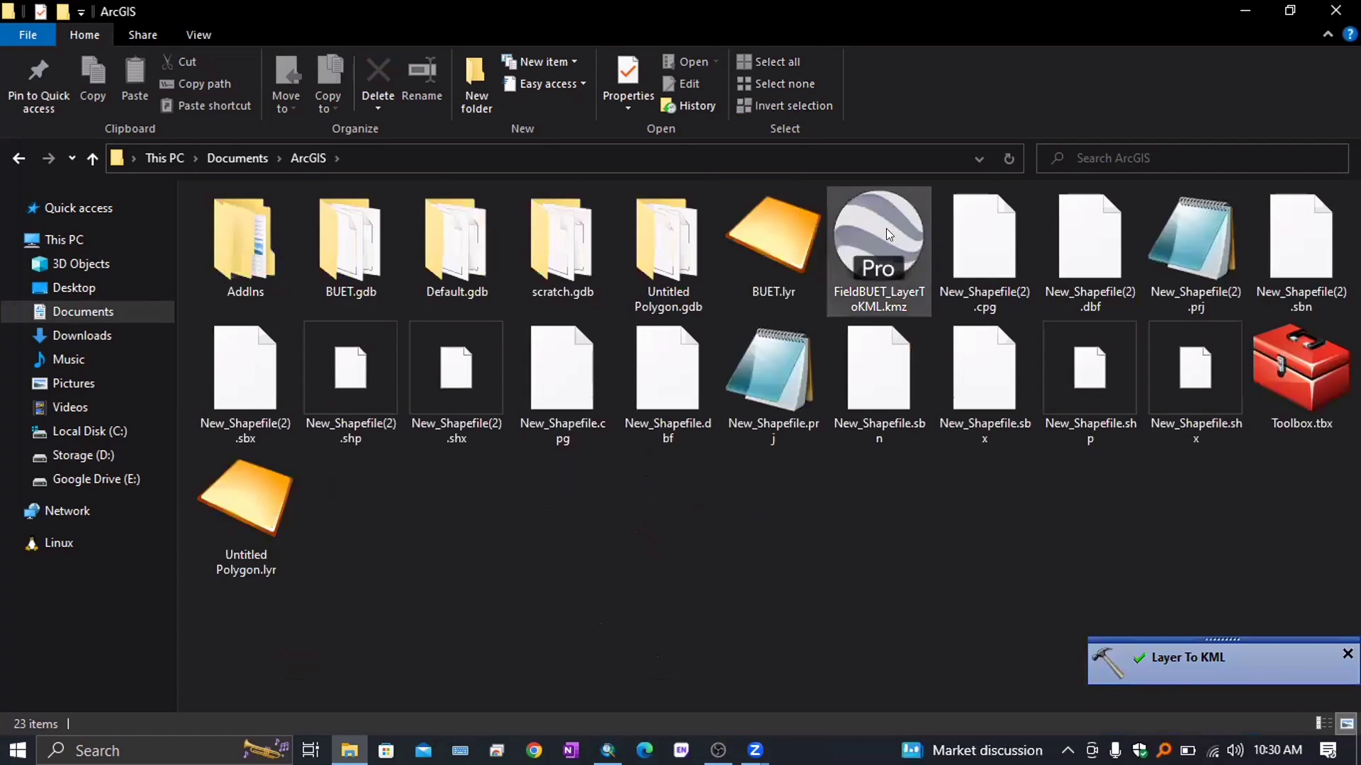
left_click(887, 233)
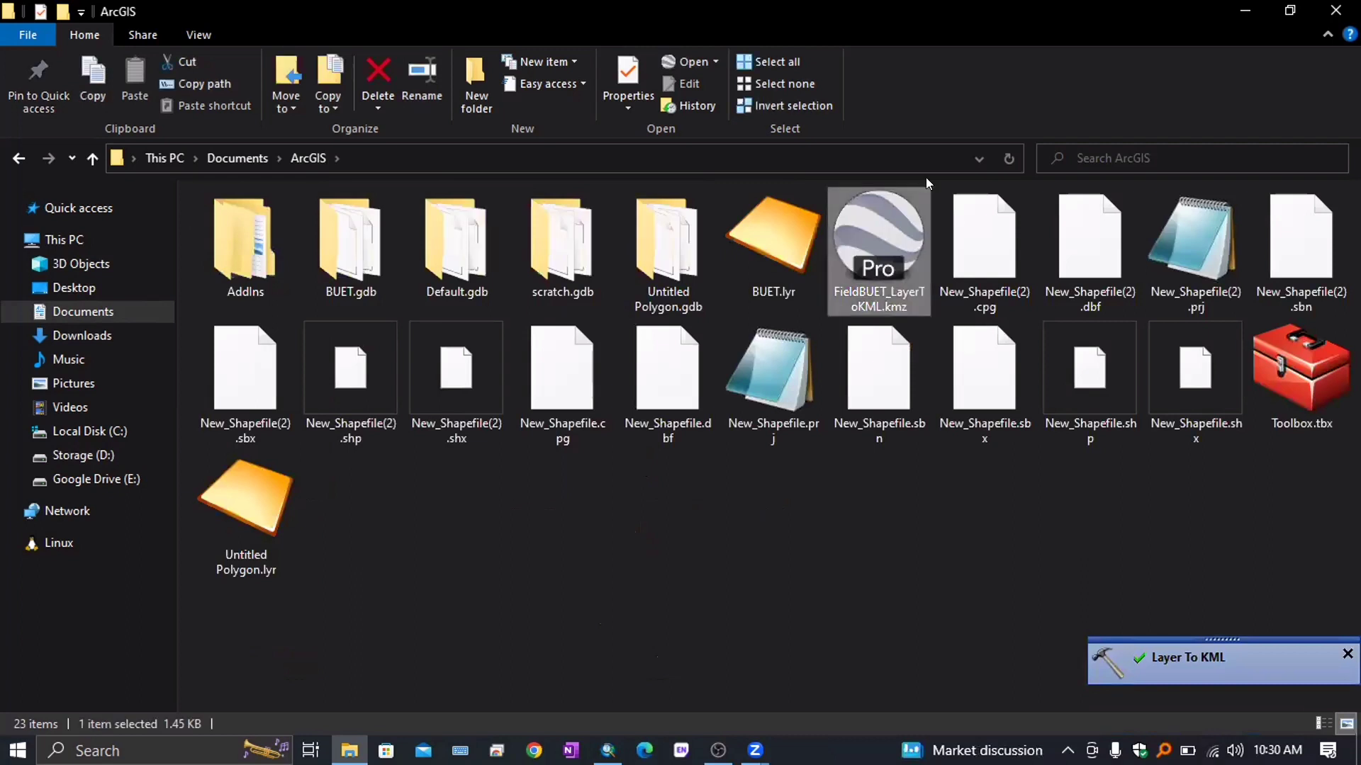
Open Road.kmz from the desktop in Google Earth Pro
left_click(1246, 10)
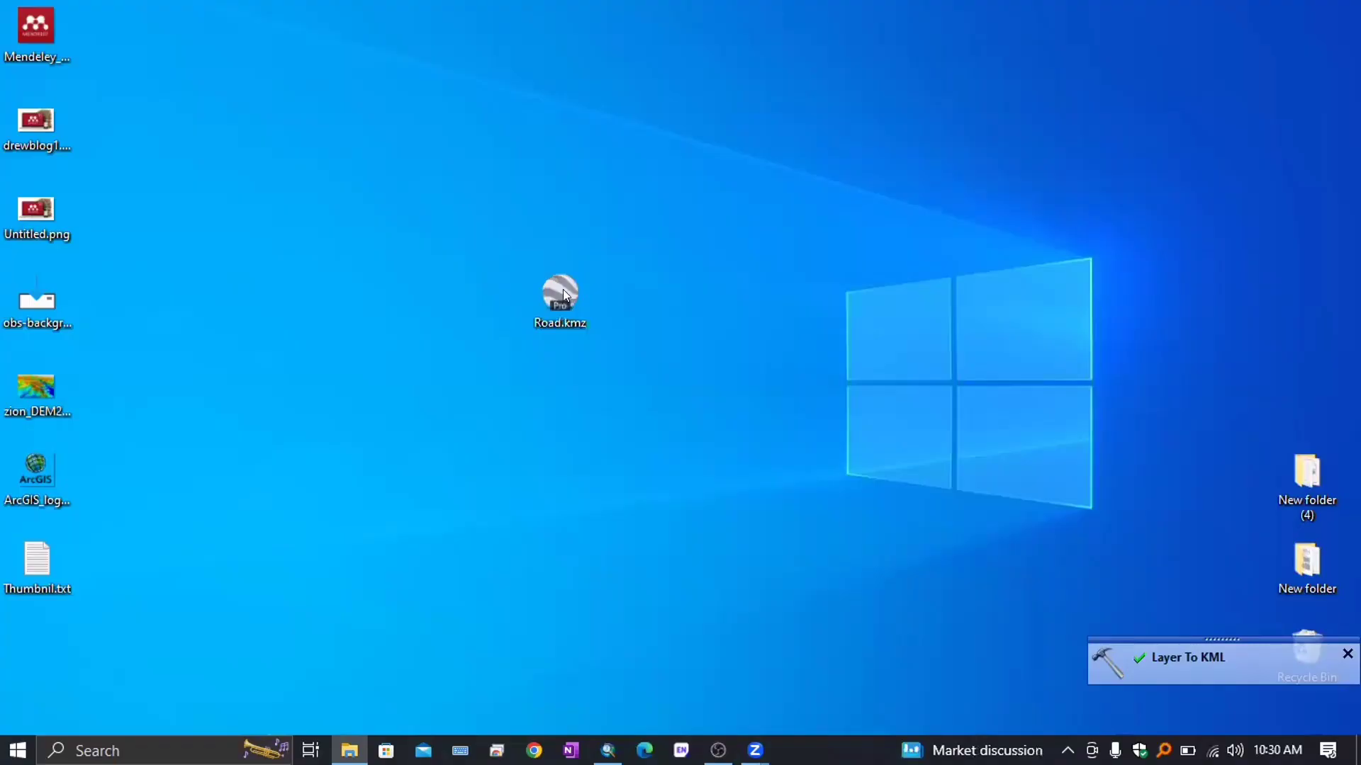
left_click(562, 291)
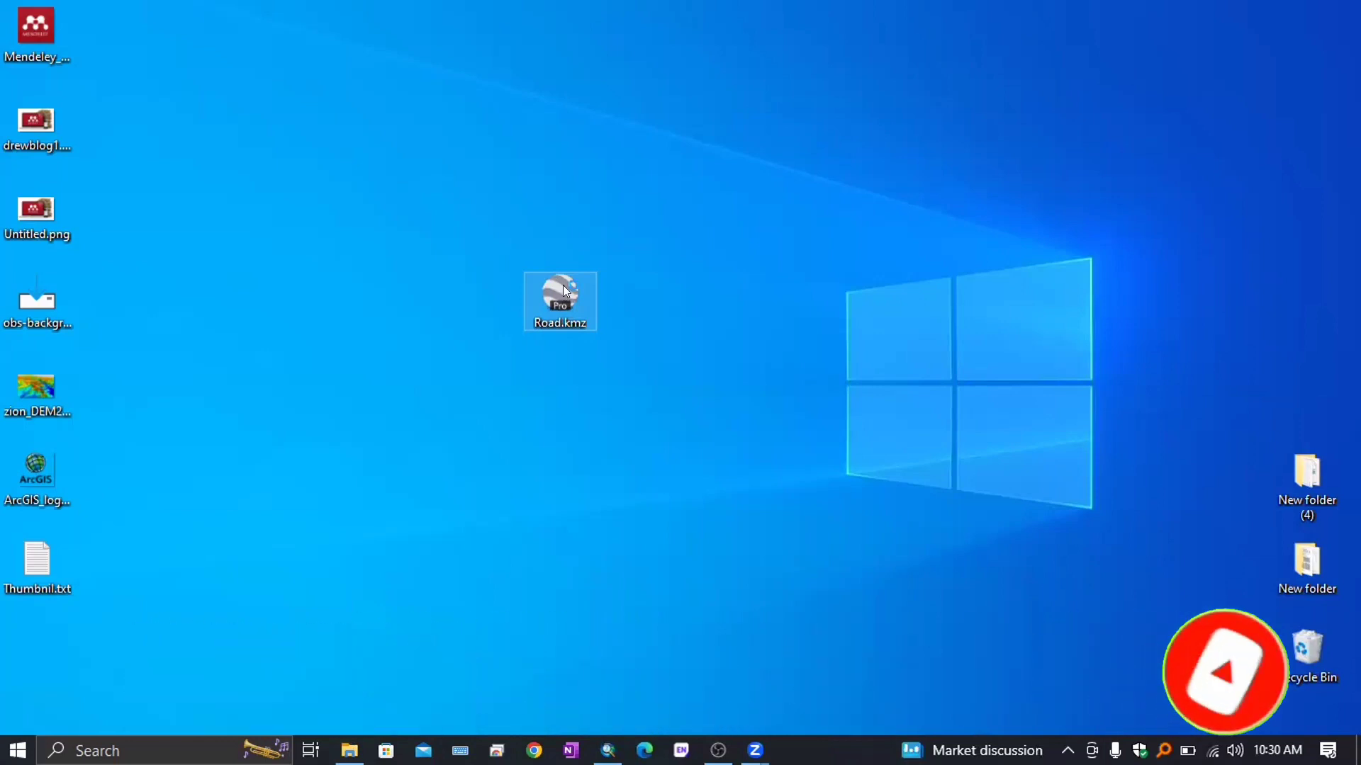
double_click(565, 295)
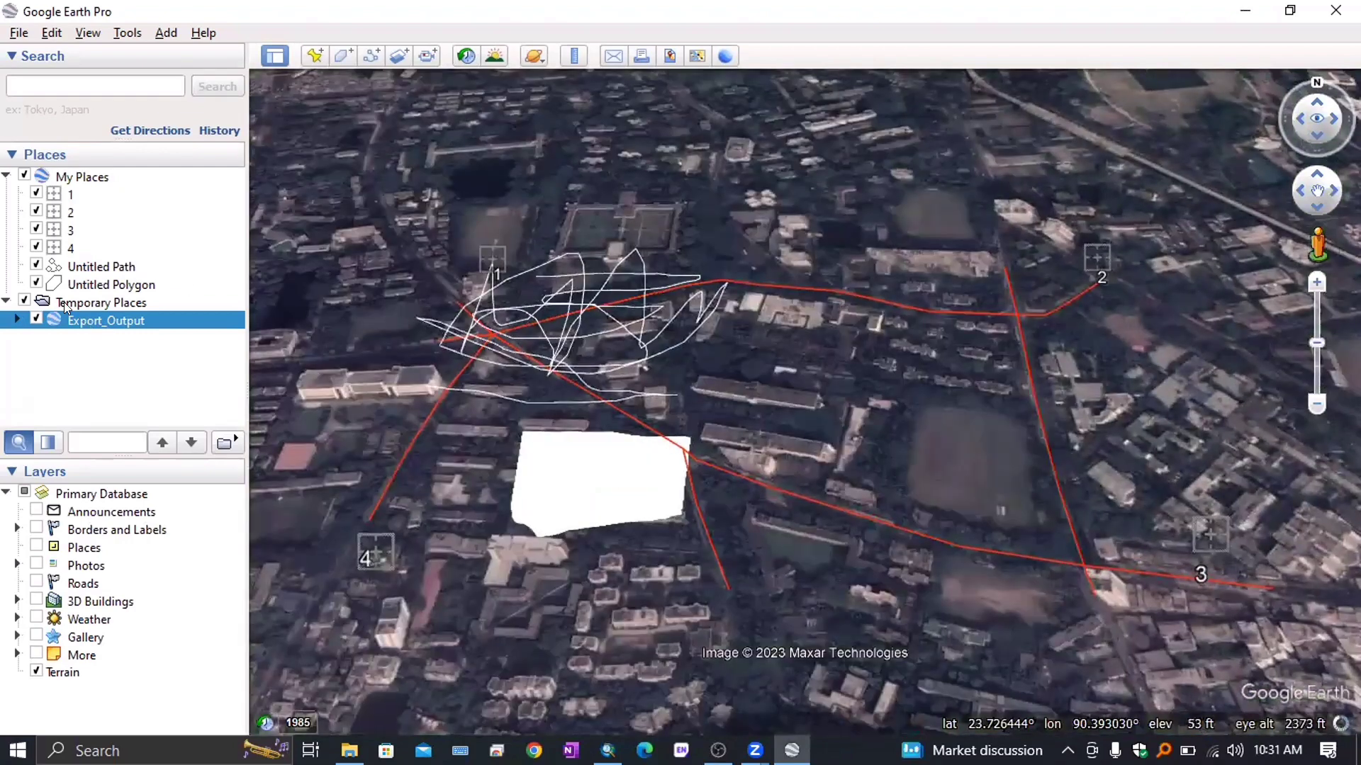
Delete placemark 1 from My Places
right_click(53, 193)
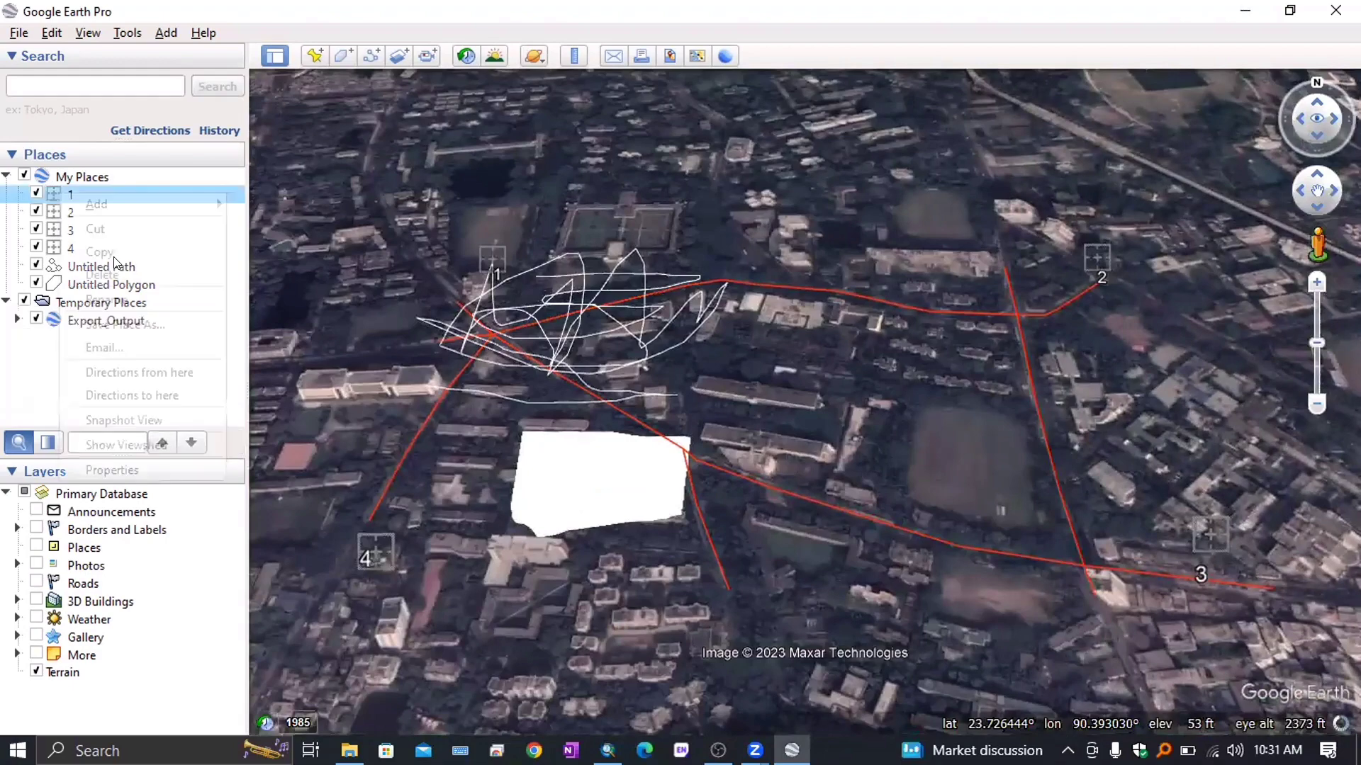
key("Return")
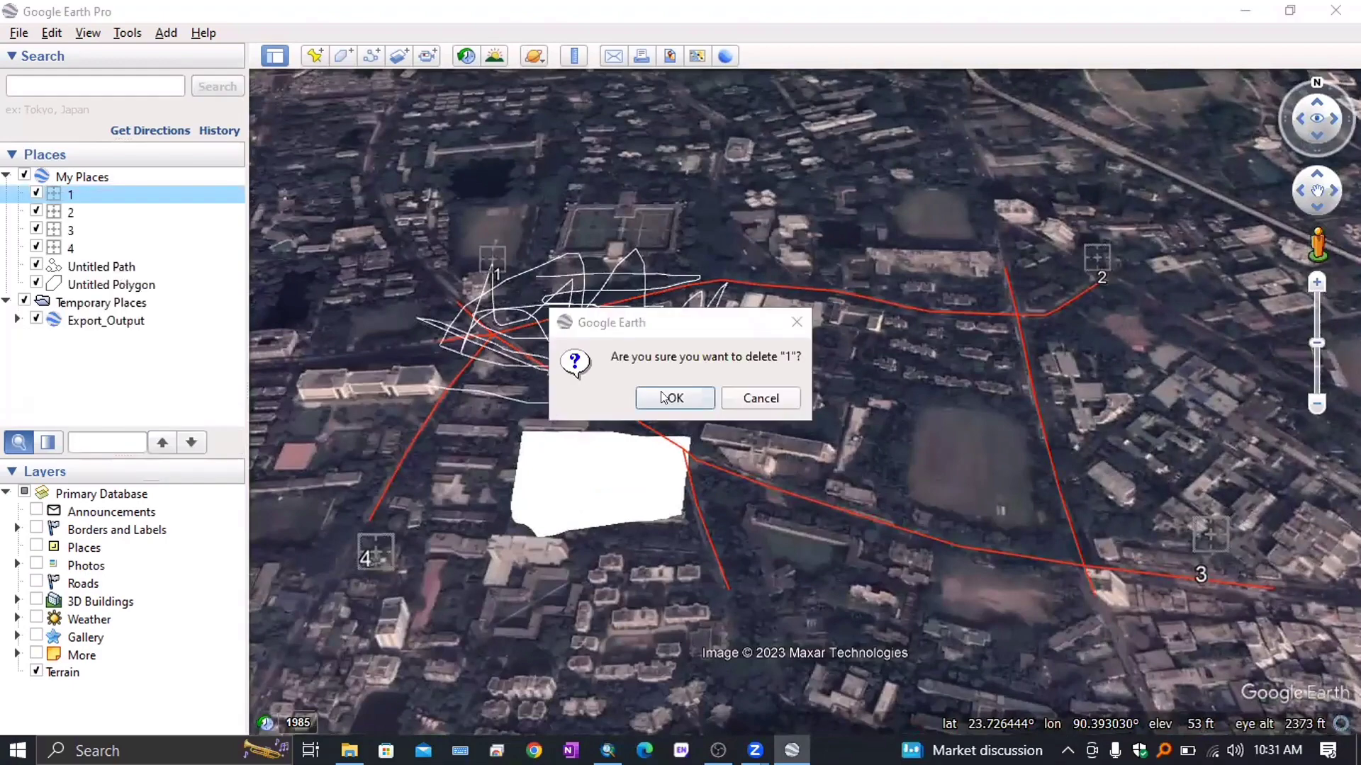
key("Return")
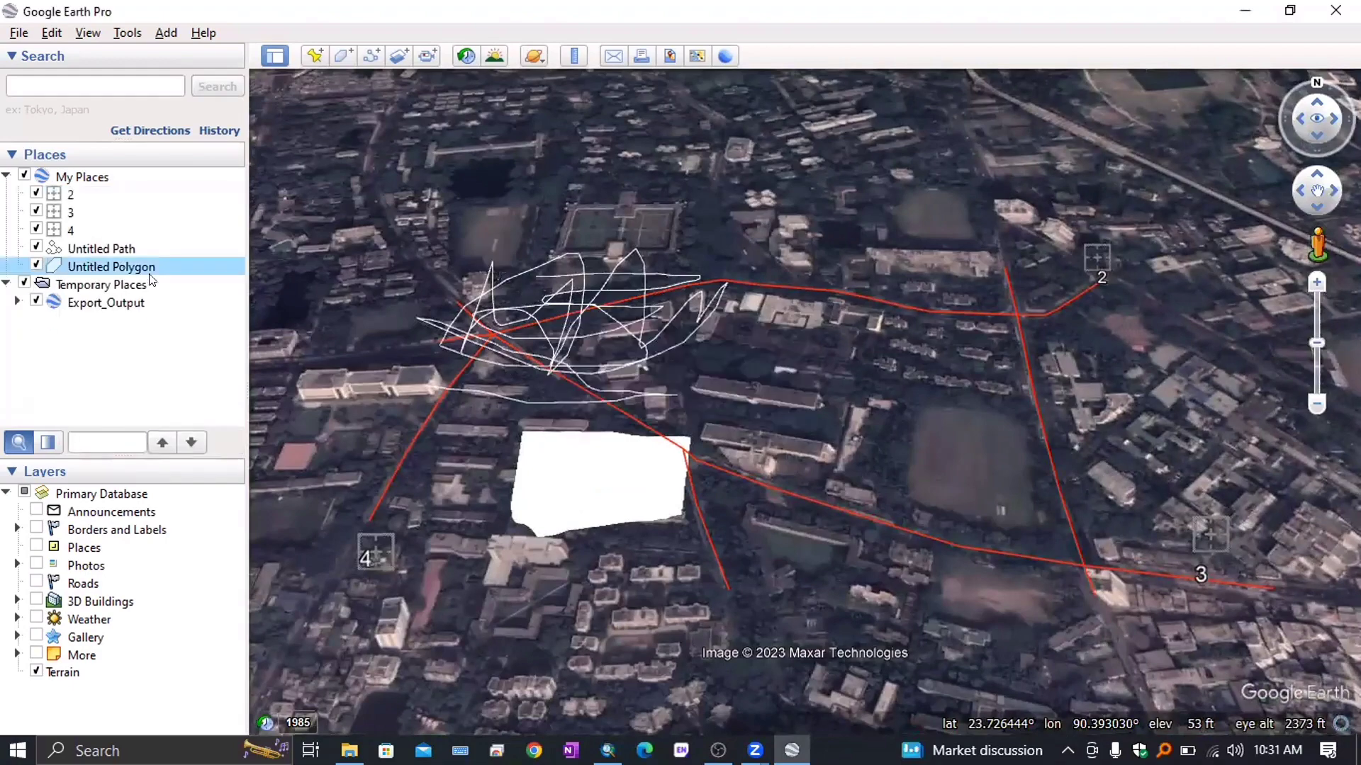
Delete the Untitled Polygon and the Untitled Path from My Places
right_click(91, 266)
key("Return")
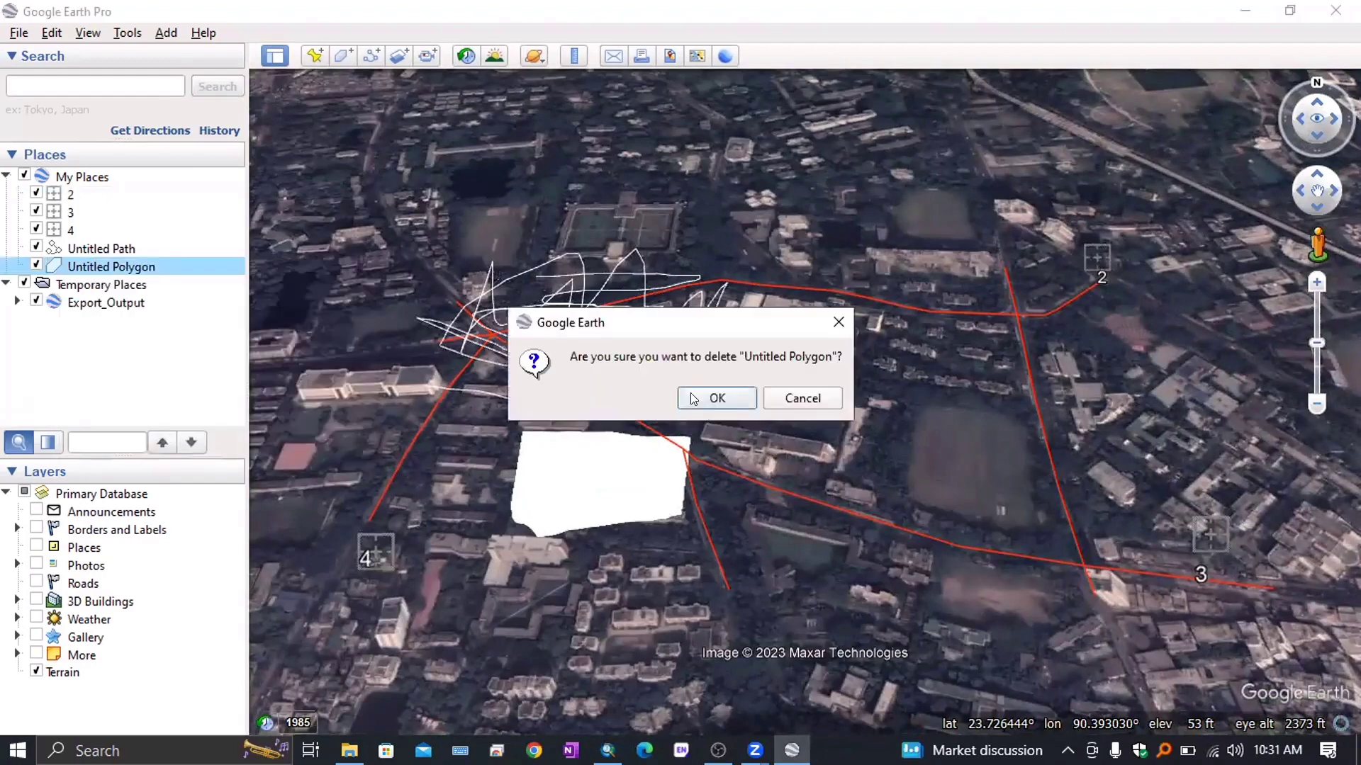
left_click(698, 398)
right_click(118, 252)
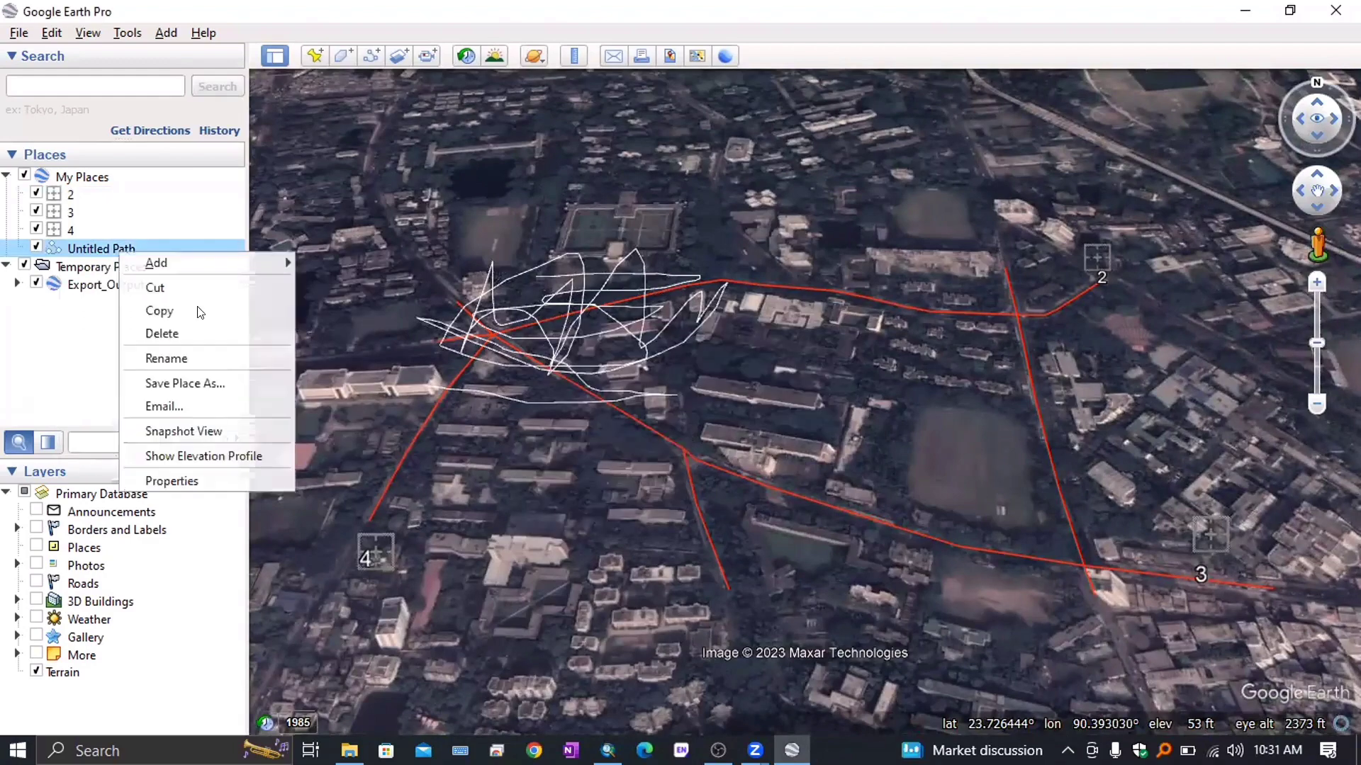
key("Return")
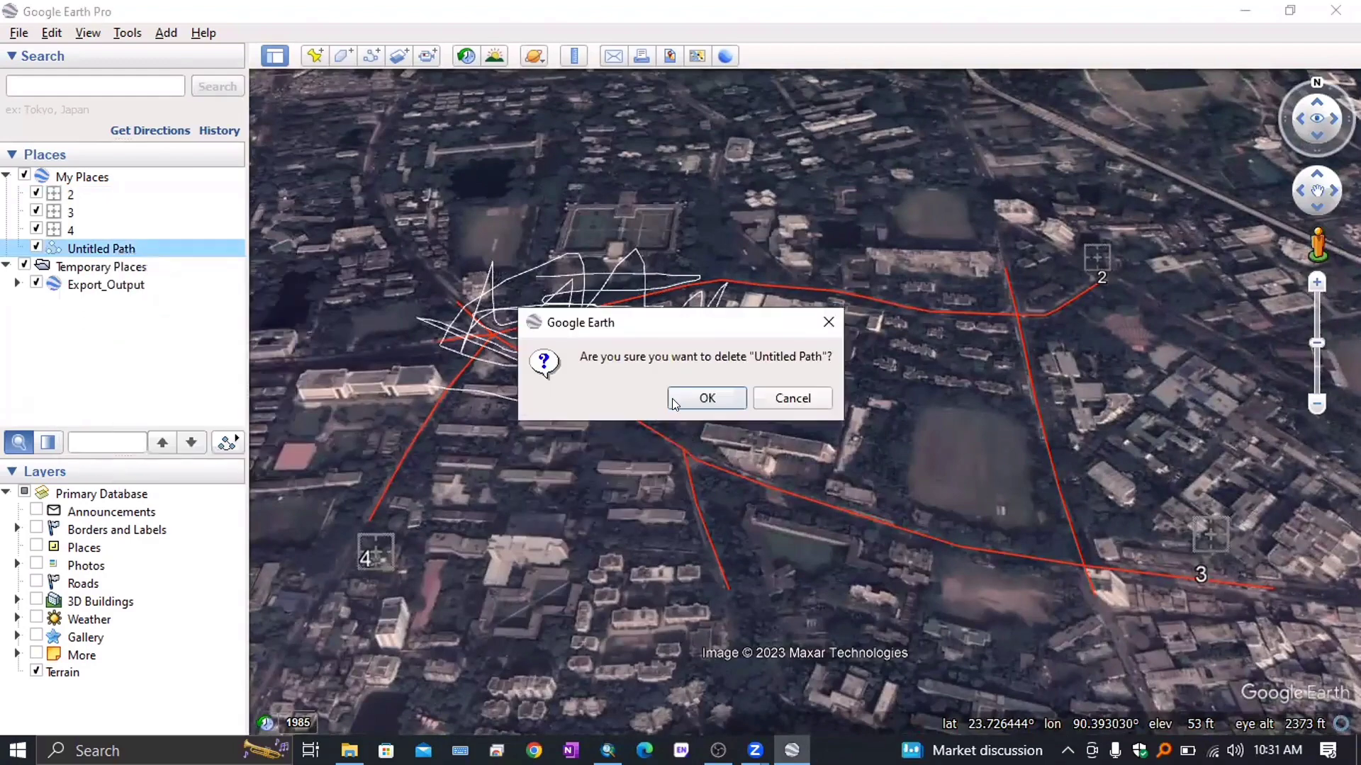
left_click(675, 398)
Switch to File Explorer and open the exported FieldBUET_LayerToKML.kmz in Google Earth Pro
mouse_move(870, 425)
left_mouse_down()
mouse_move(963, 475)
mouse_move(918, 401)
mouse_move(887, 419)
left_mouse_up()
left_click_drag(1092, 294, 998, 248)
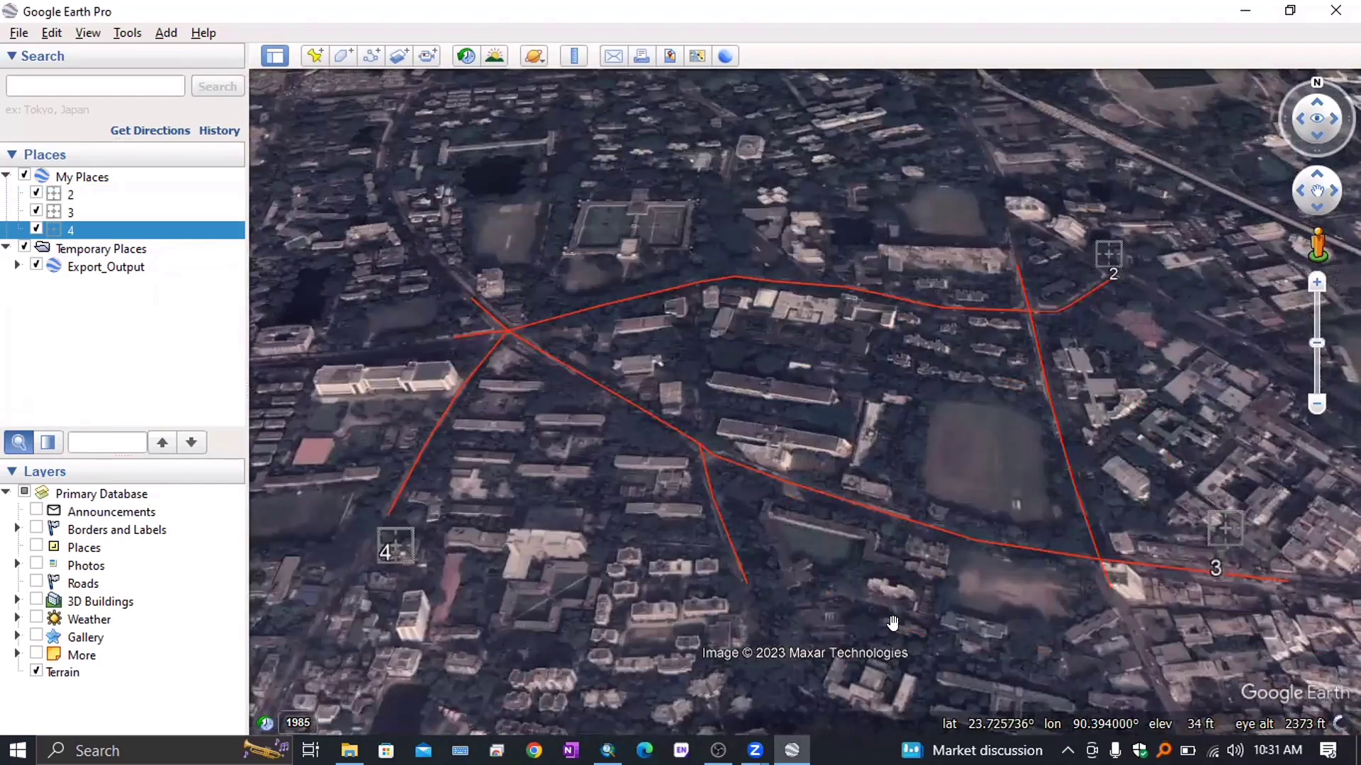
left_click(350, 751)
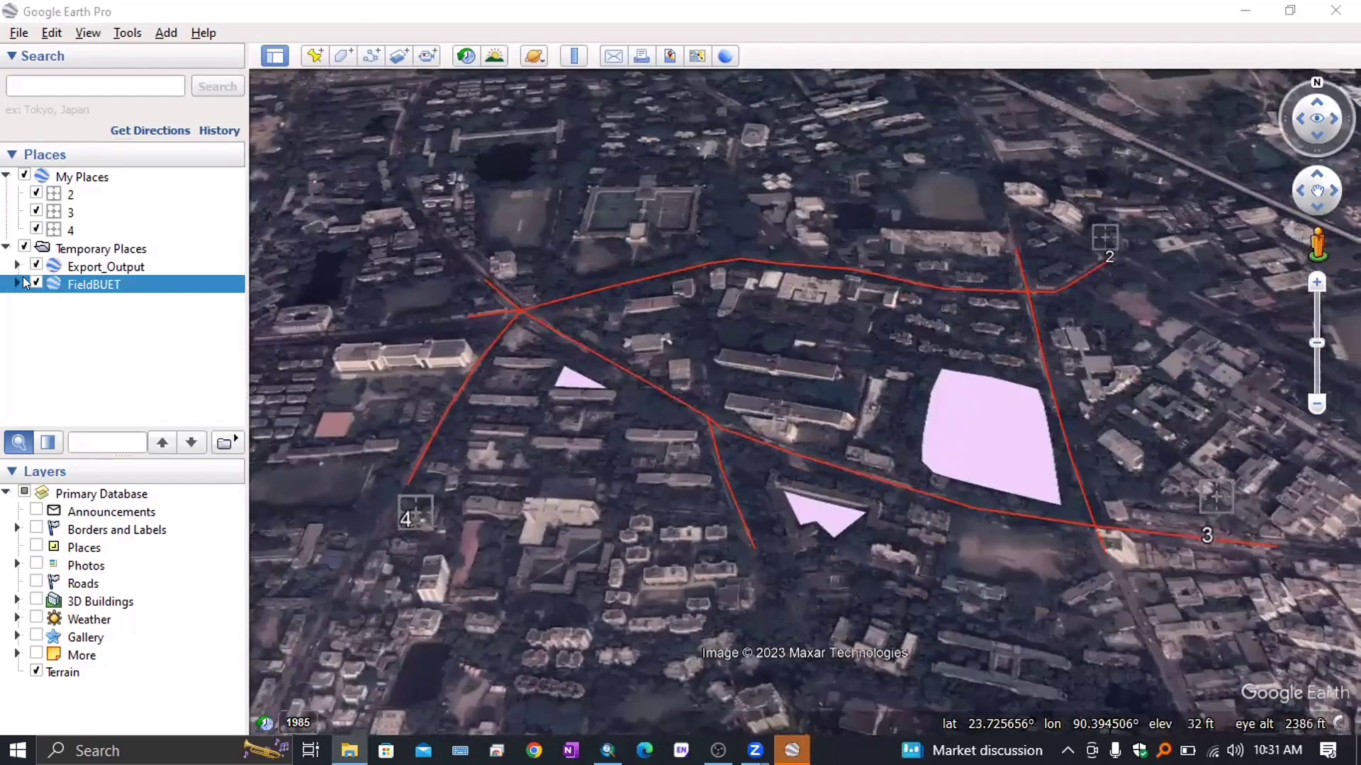
Expand the imported FieldBUET layer down to its individual fields, switching its visibility off and back on
left_click(17, 283)
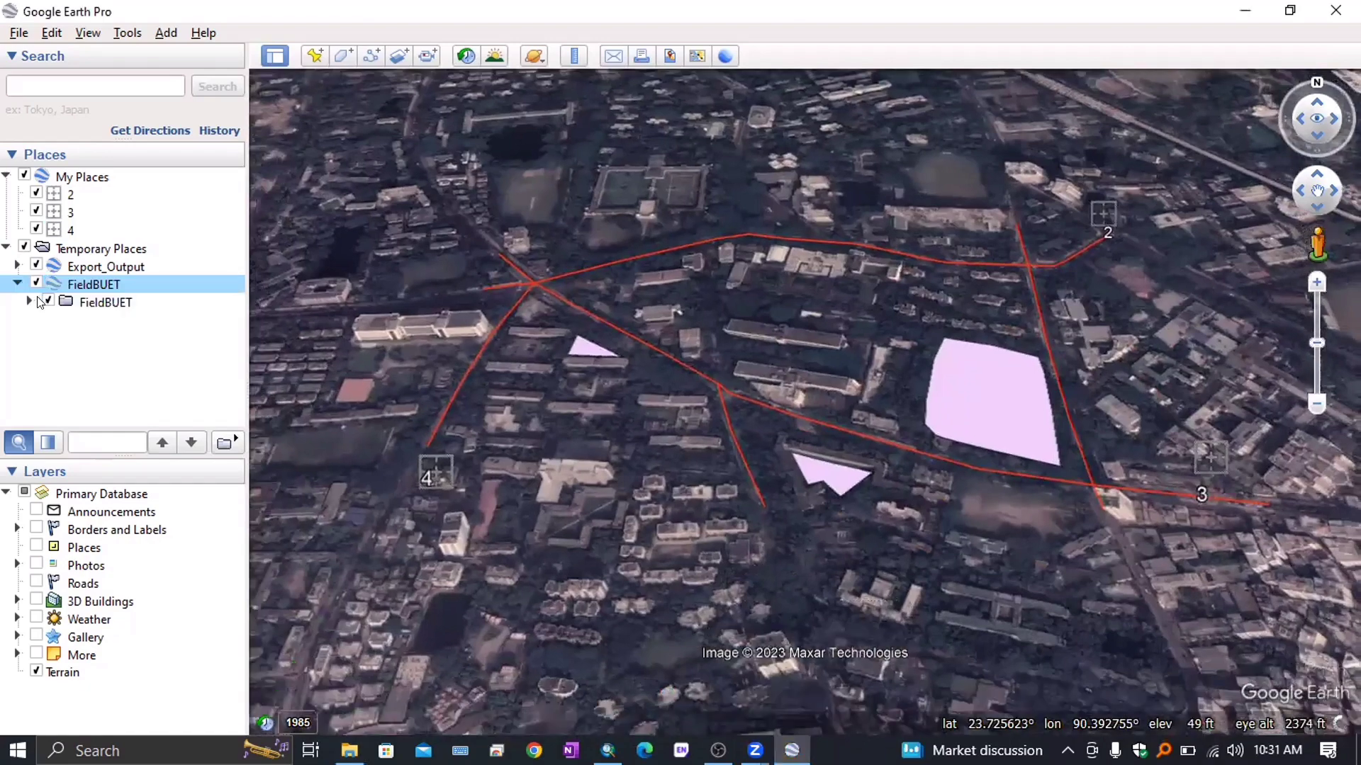
left_click(49, 302)
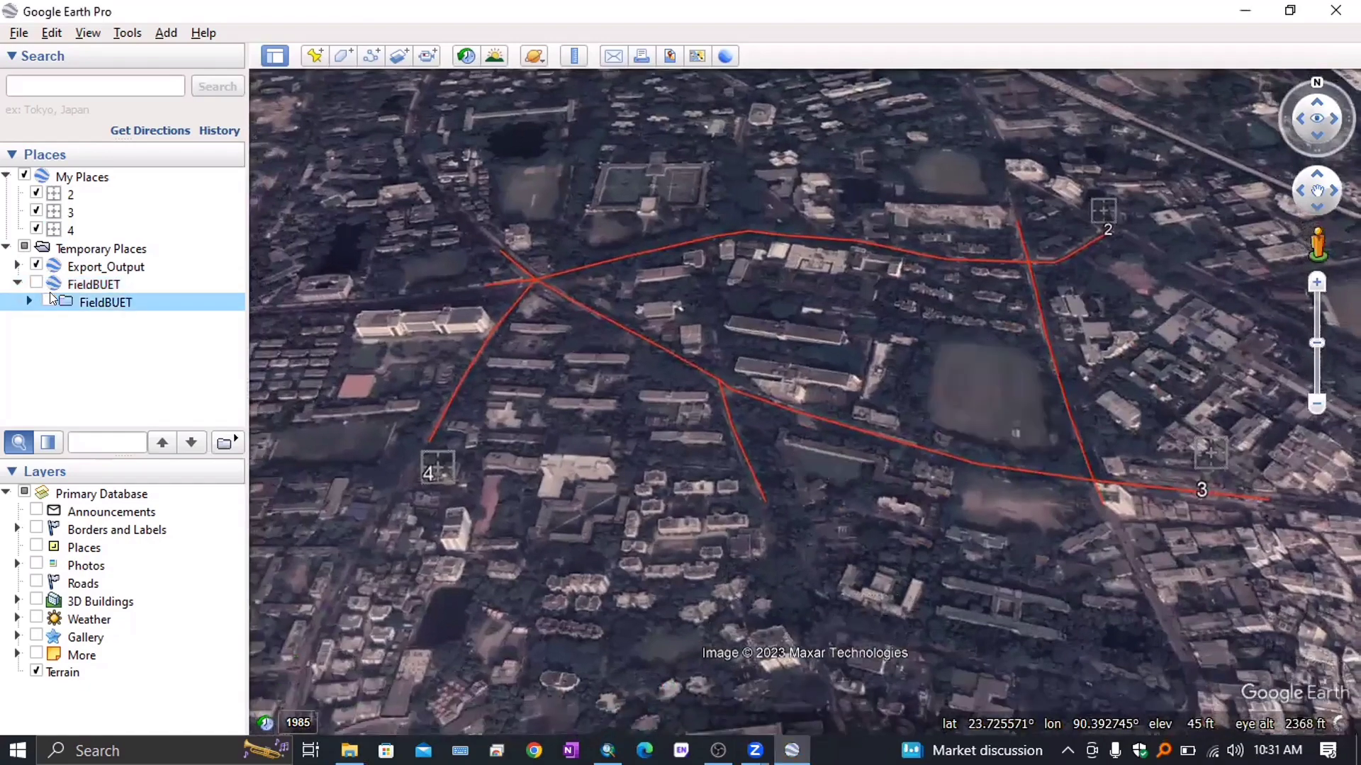
left_click(28, 302)
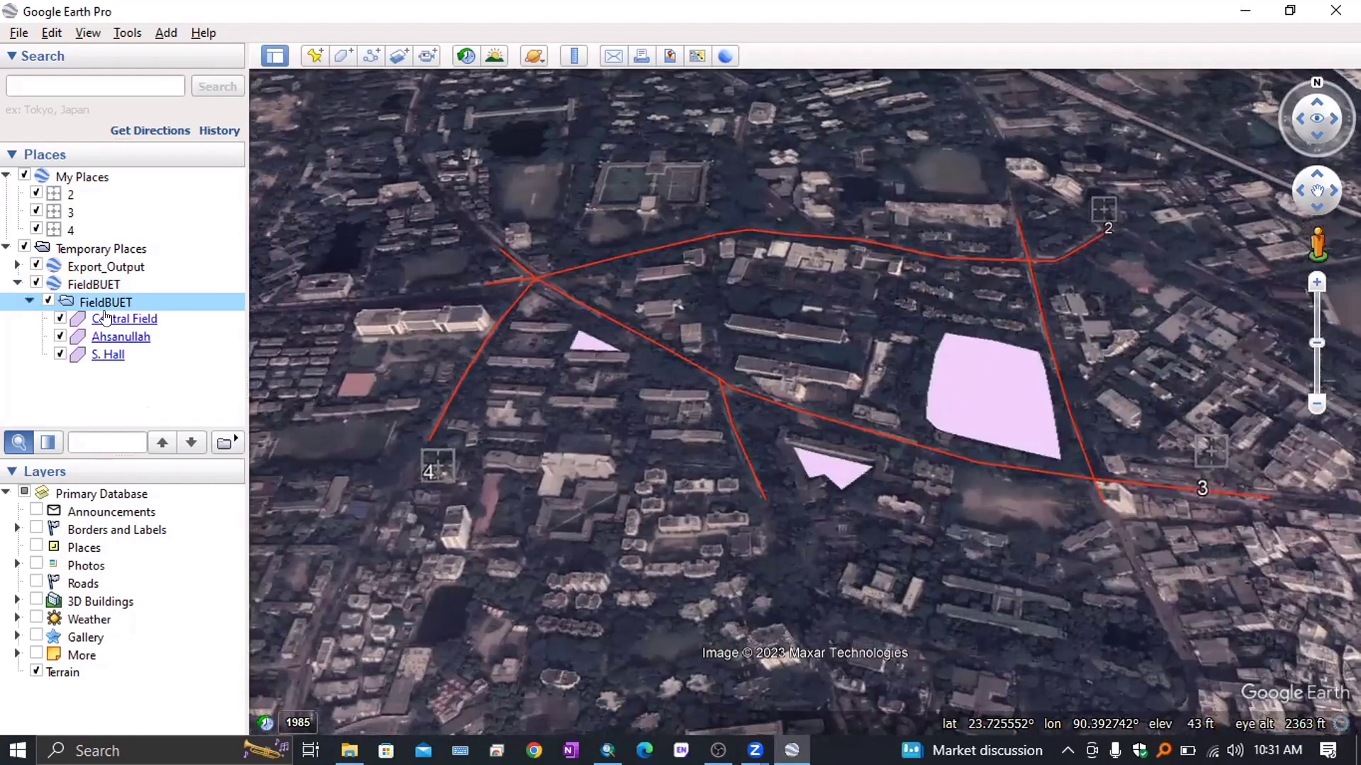
View the attribute balloons of the Central Field and Ahsanullah polygons
left_click(105, 319)
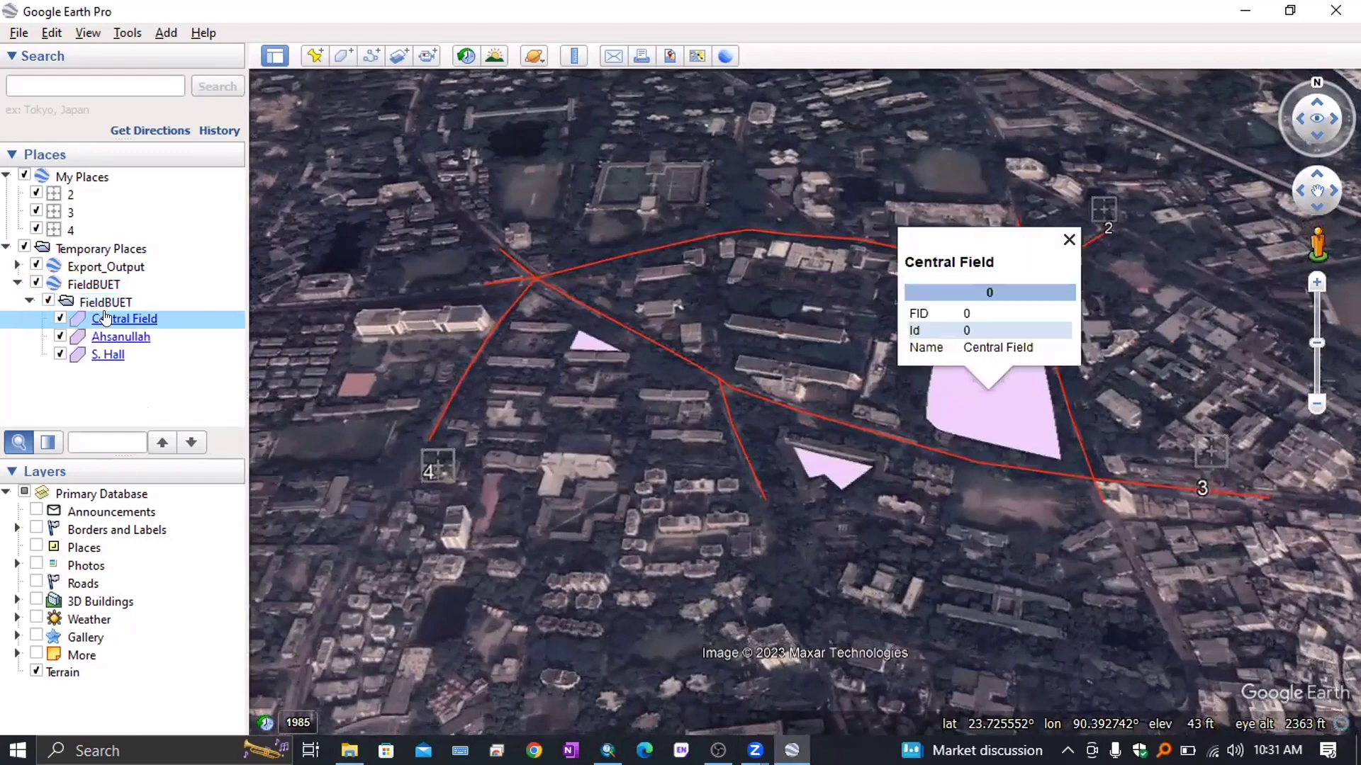
left_click(998, 404)
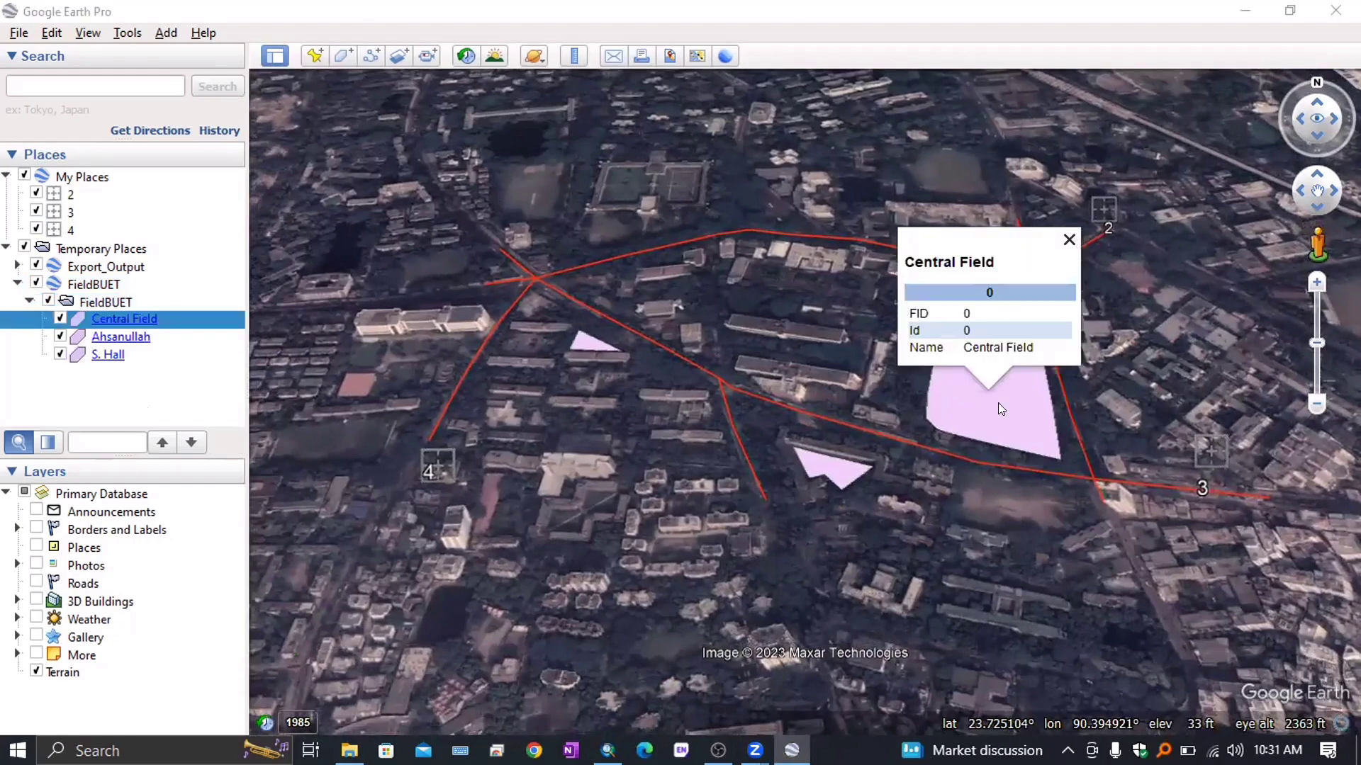
left_click(818, 468)
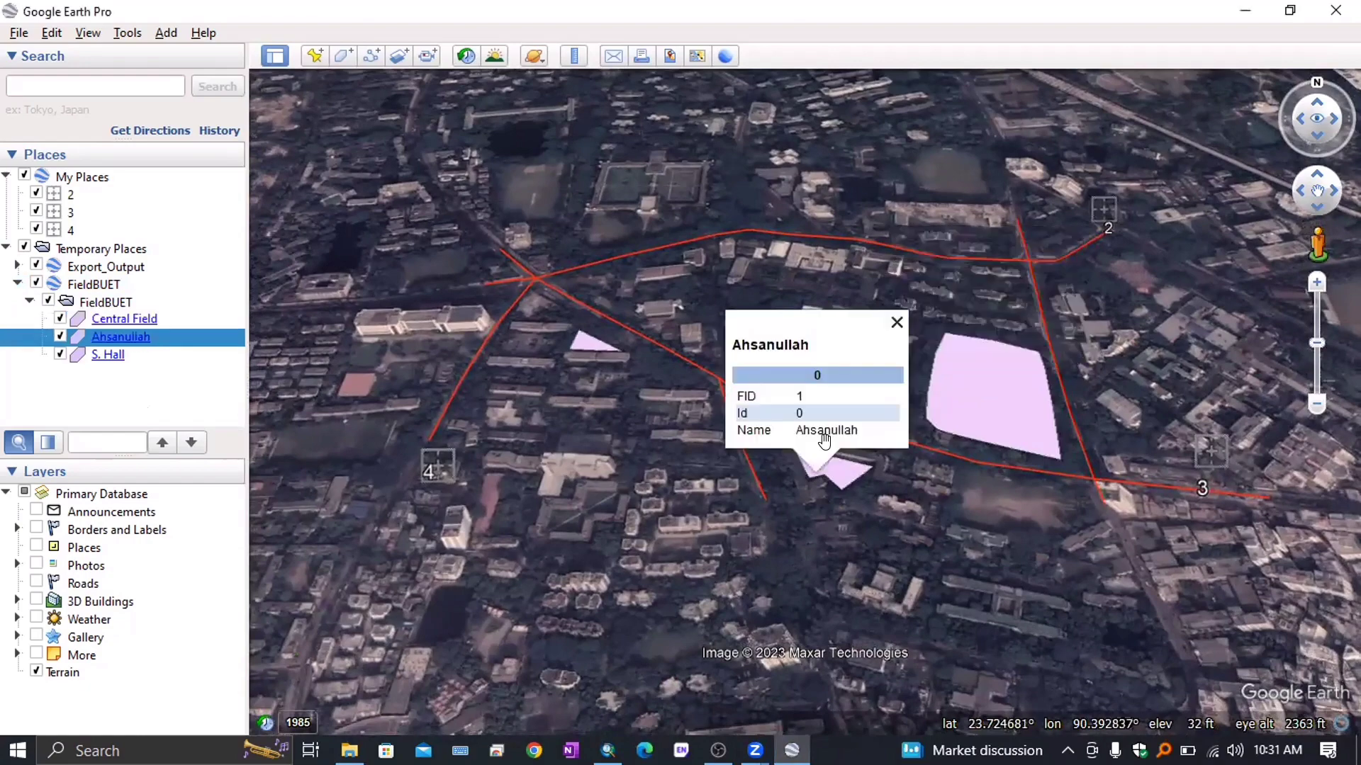
View the attributes of the Dhaka University Road, Medical Road and Lalbag lines, then close the balloon and return to the desktop
left_click(930, 258)
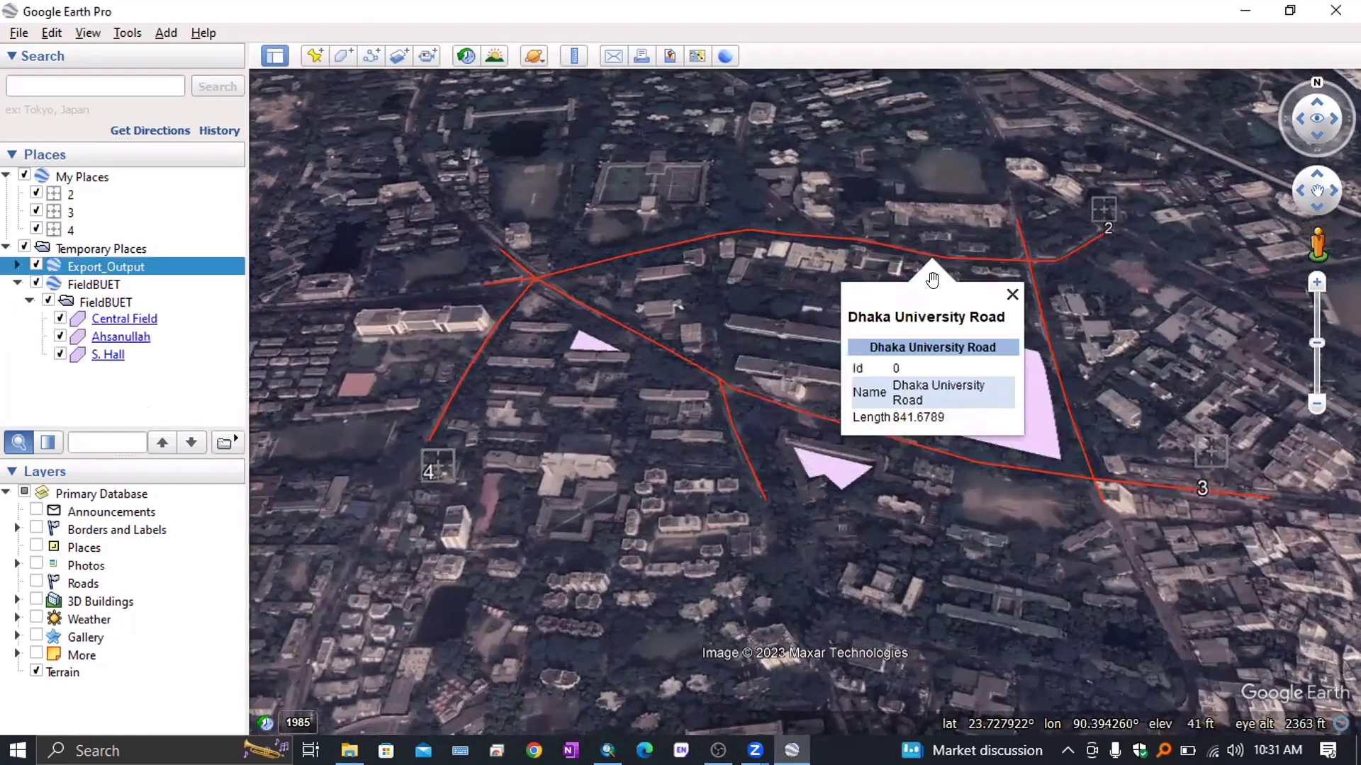
left_click(1056, 374)
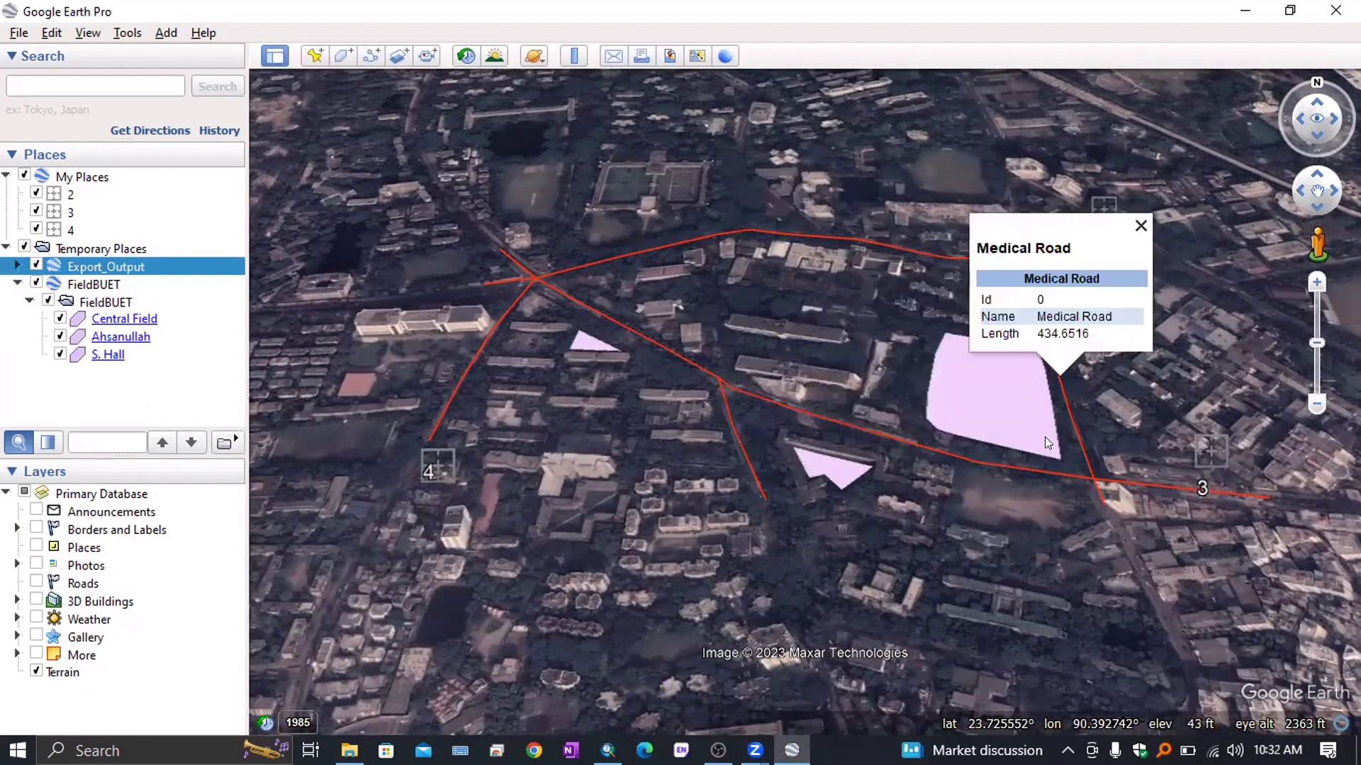
left_click(462, 371)
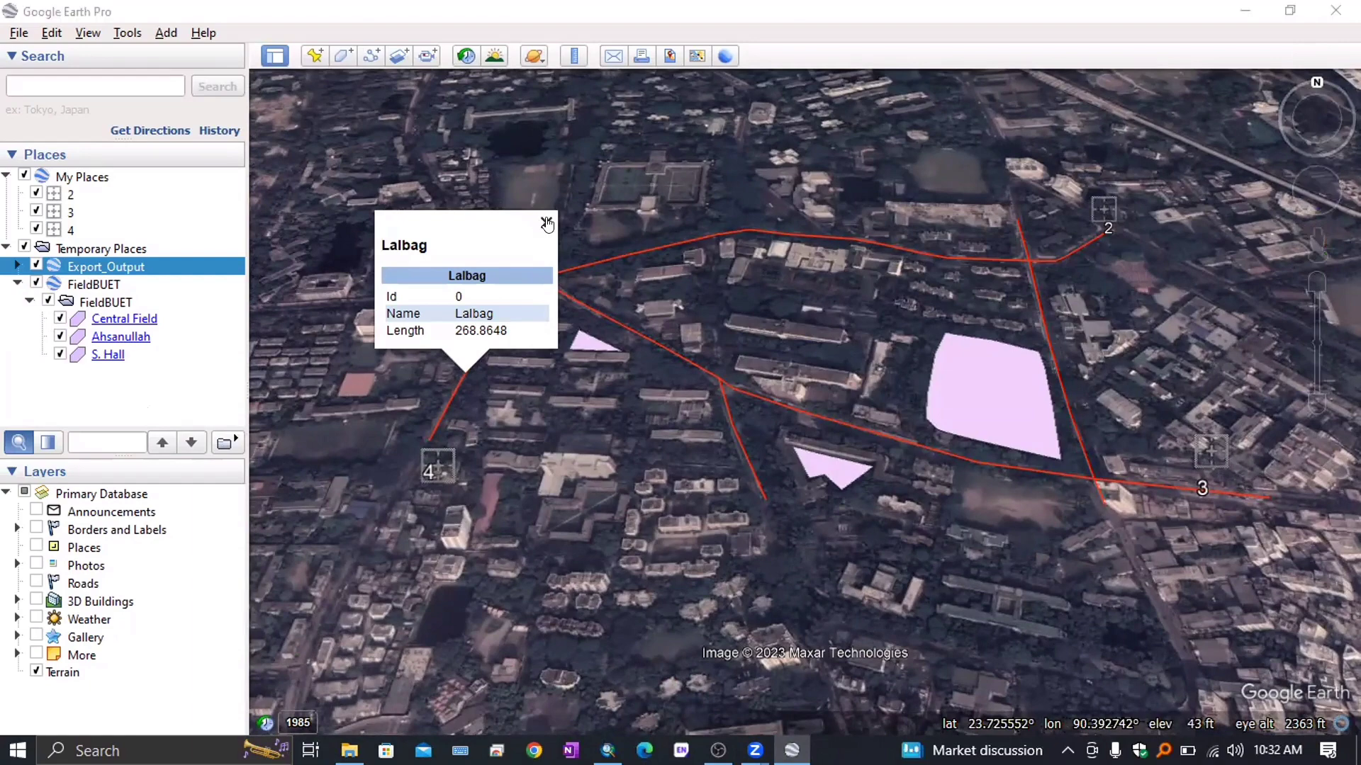
left_click(546, 220)
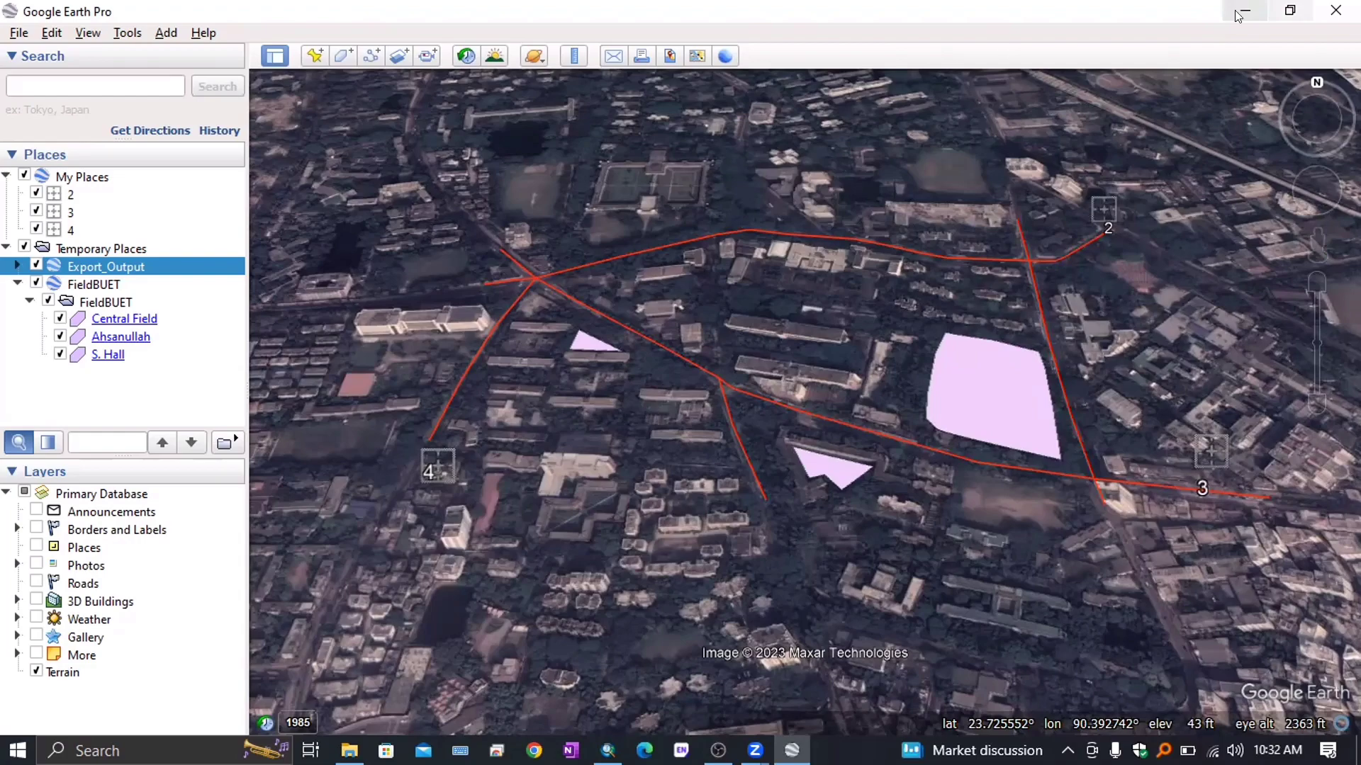
left_click(1243, 13)
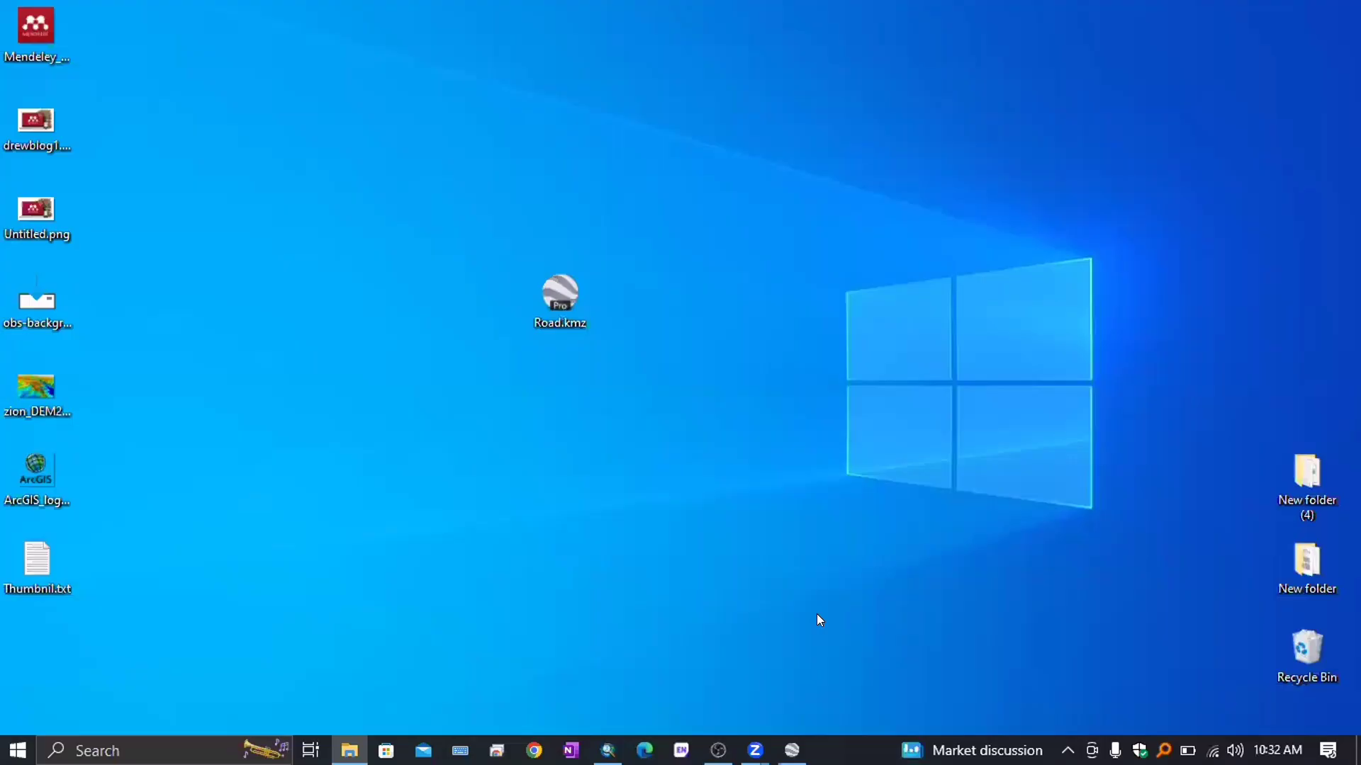